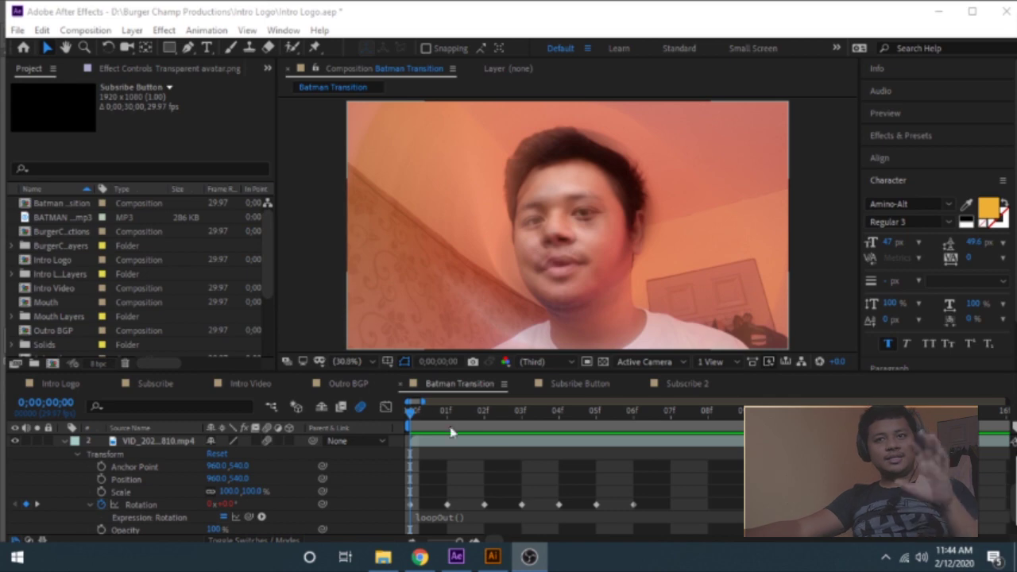
Preview the finished Batman Transition spin, rewind to the start, and play it again
{"action": "left_click", "coordinate": [386, 417]}
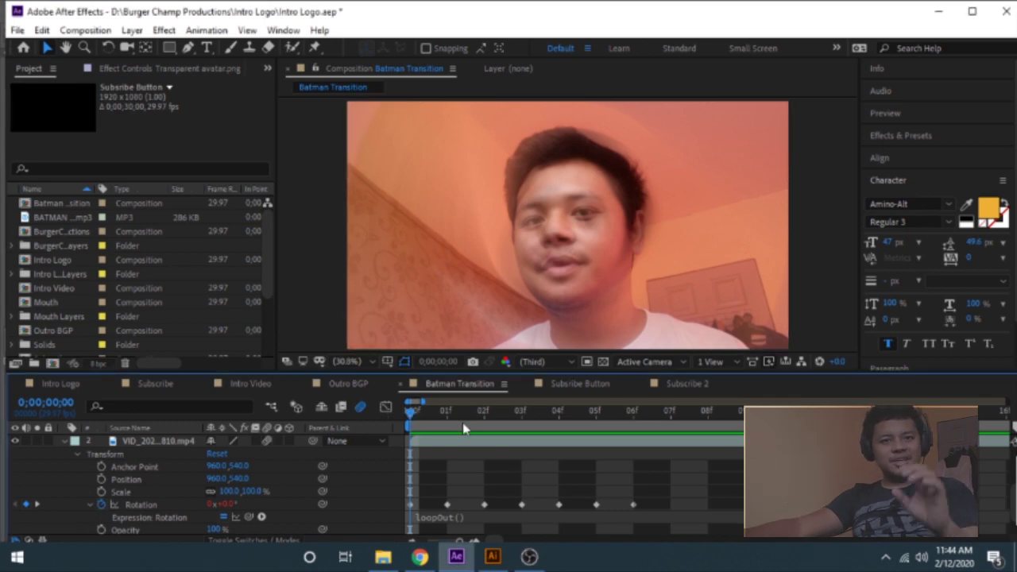
{"action": "key", "text": "space"}
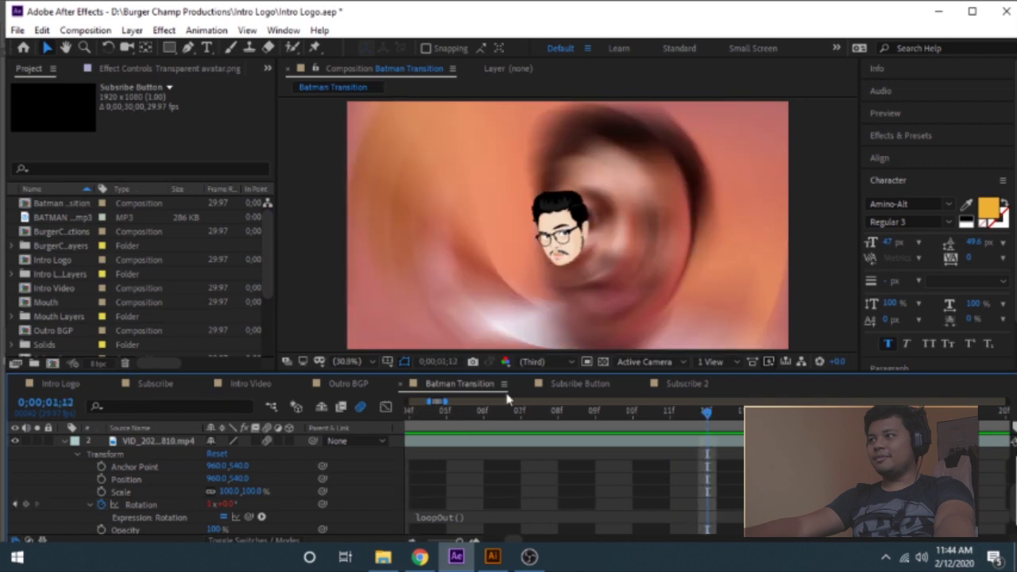
{"action": "left_click", "coordinate": [375, 71]}
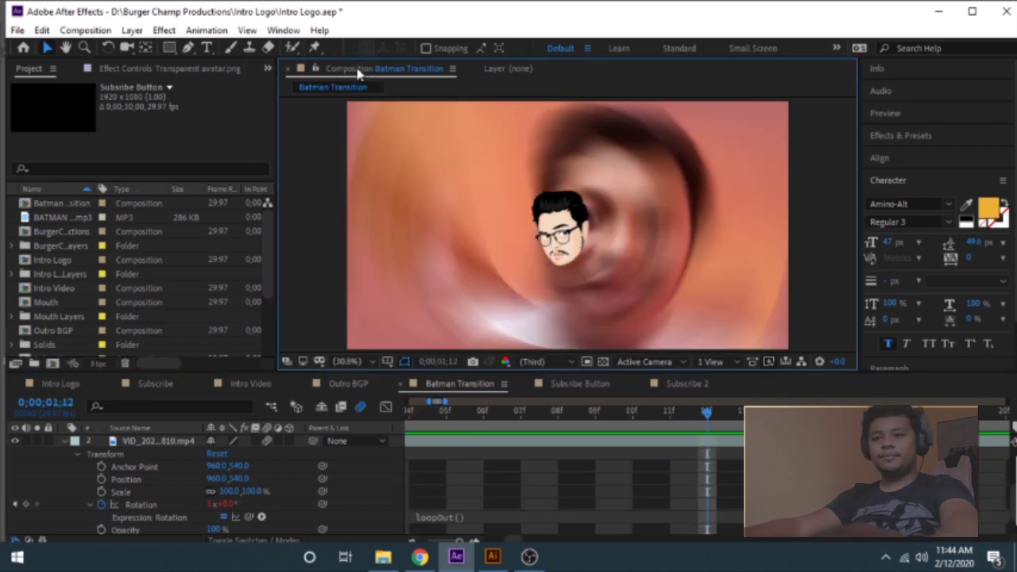
{"action": "key", "text": "F11"}
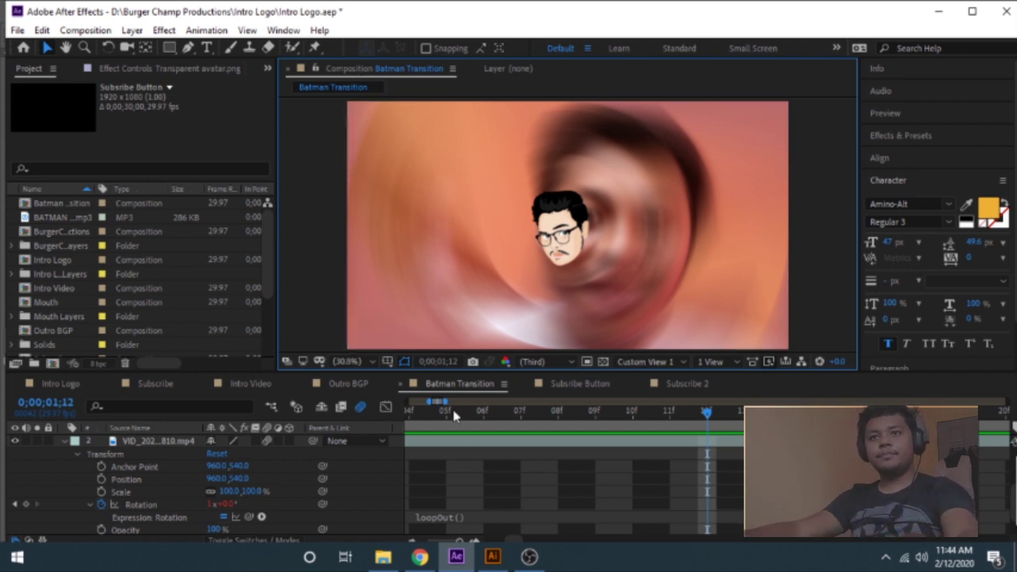
{"action": "left_click", "coordinate": [401, 411]}
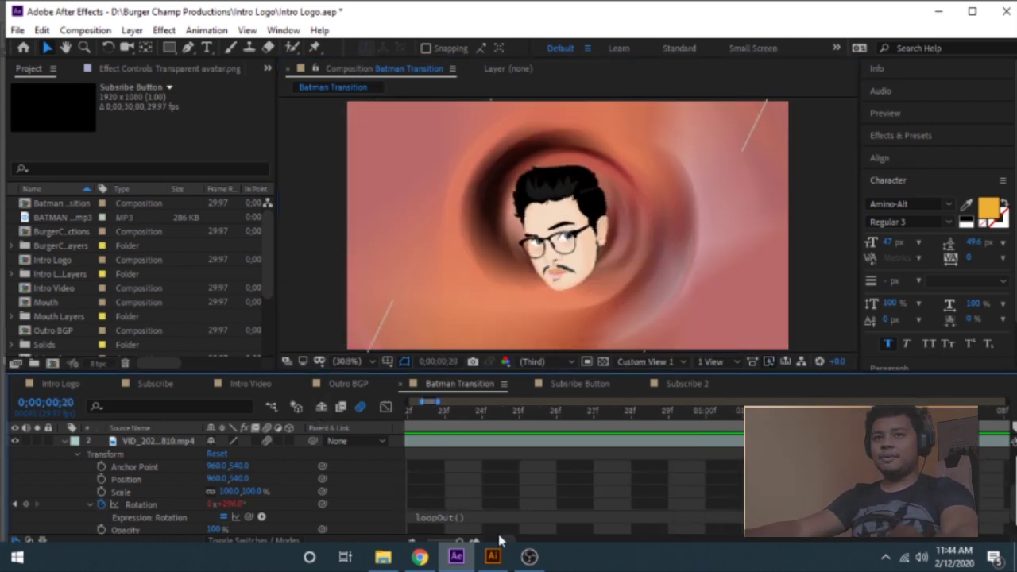
{"action": "left_click", "coordinate": [435, 540]}
{"action": "left_click", "coordinate": [410, 413]}
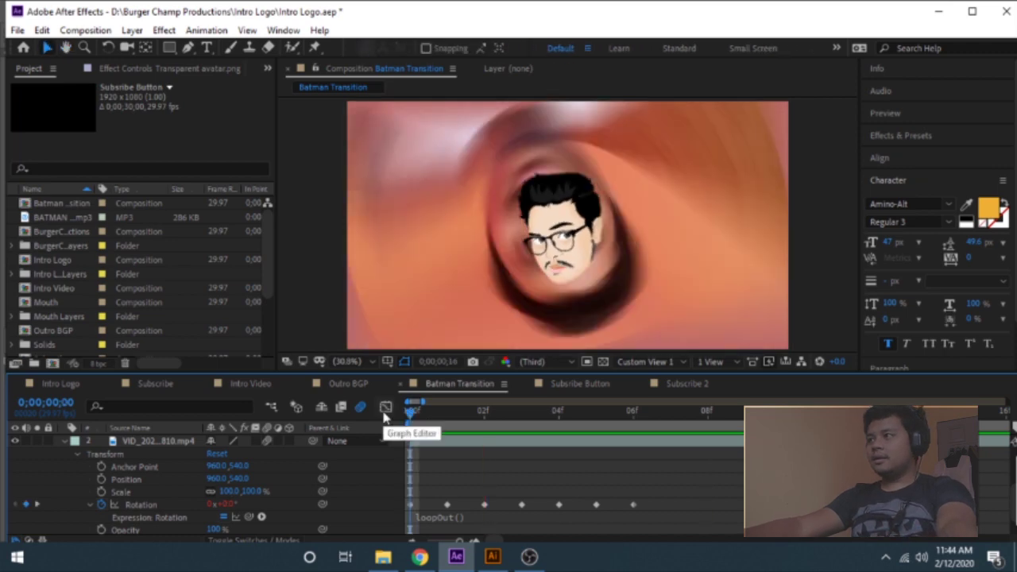
{"action": "key", "text": "space"}
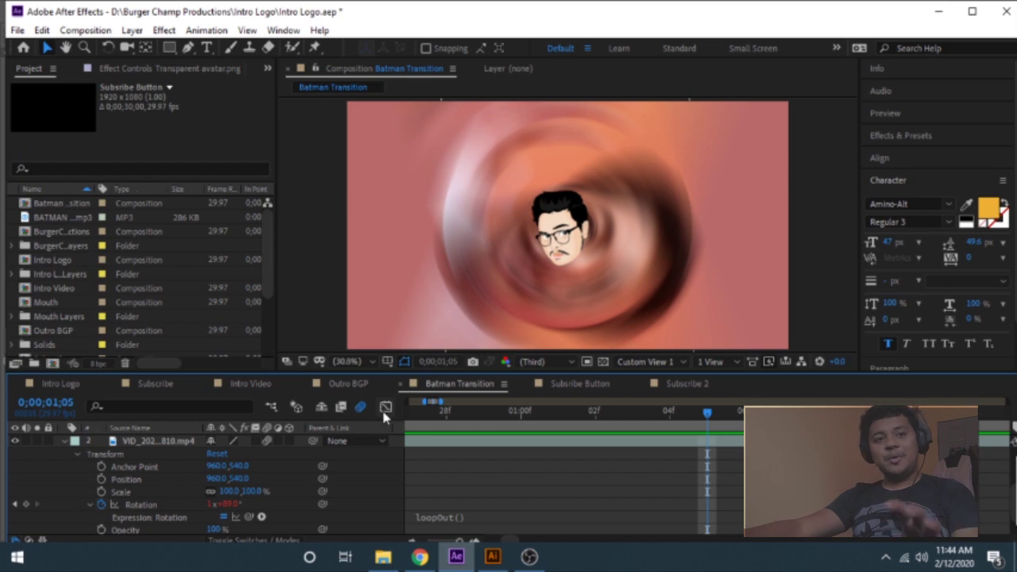
Start a new project, discarding unsaved changes to Intro Logo.aep
{"action": "left_click", "coordinate": [19, 31]}
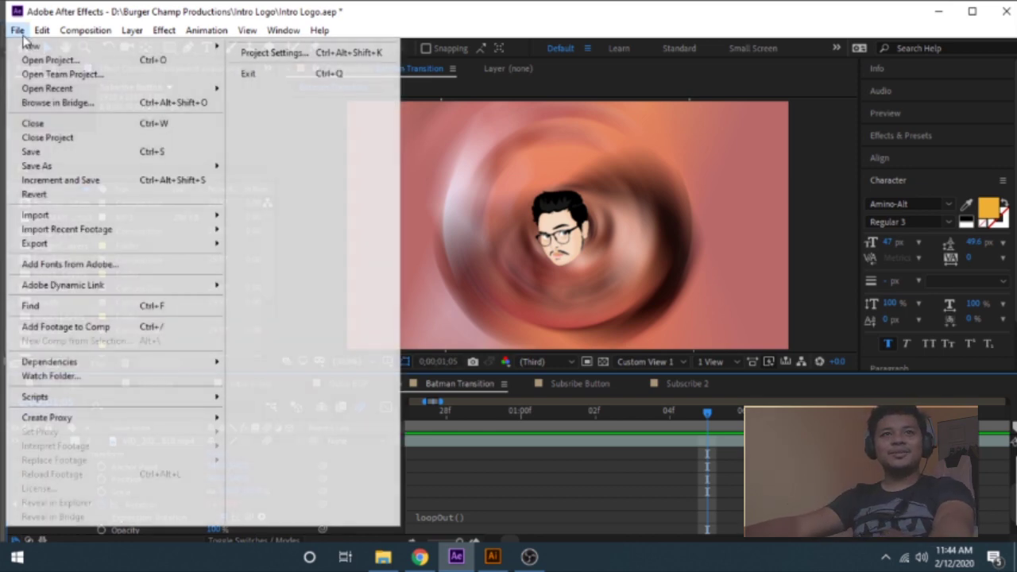
{"action": "mouse_move", "coordinate": [32, 46]}
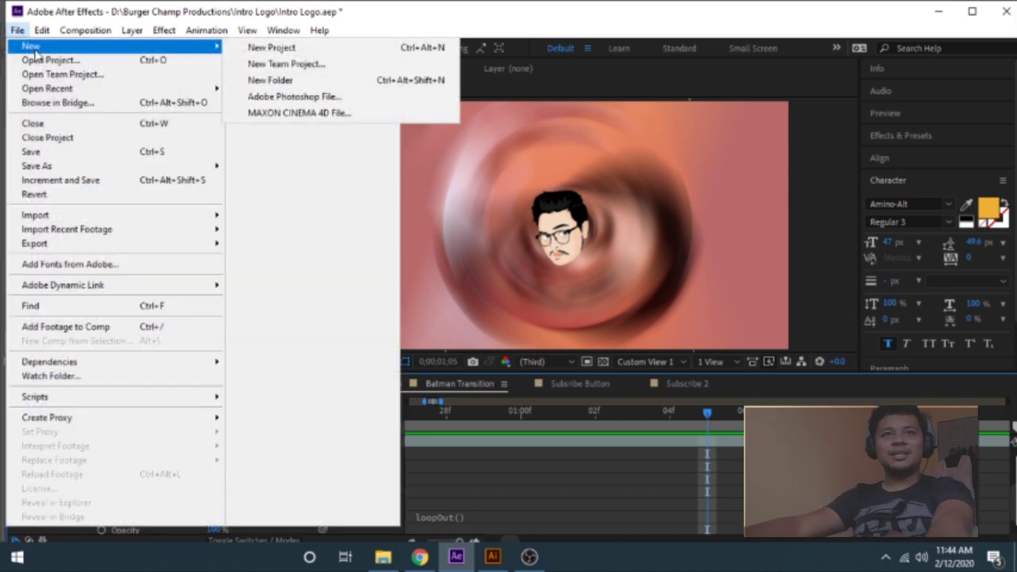
{"action": "left_click", "coordinate": [271, 48]}
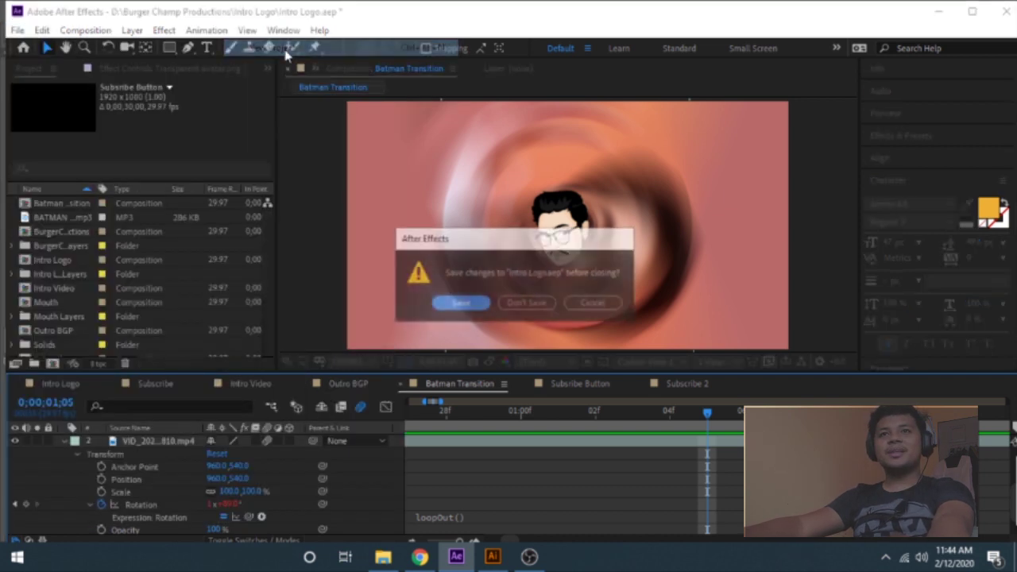
{"action": "left_click", "coordinate": [531, 304]}
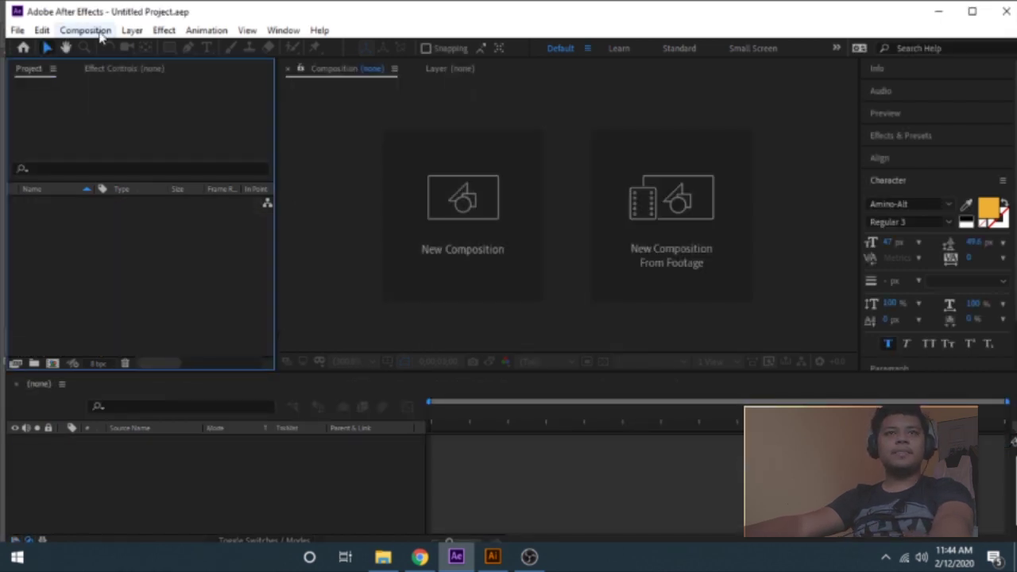
Create a new composition named 'Batman Transition'
{"action": "left_click", "coordinate": [88, 30]}
{"action": "left_click", "coordinate": [107, 45]}
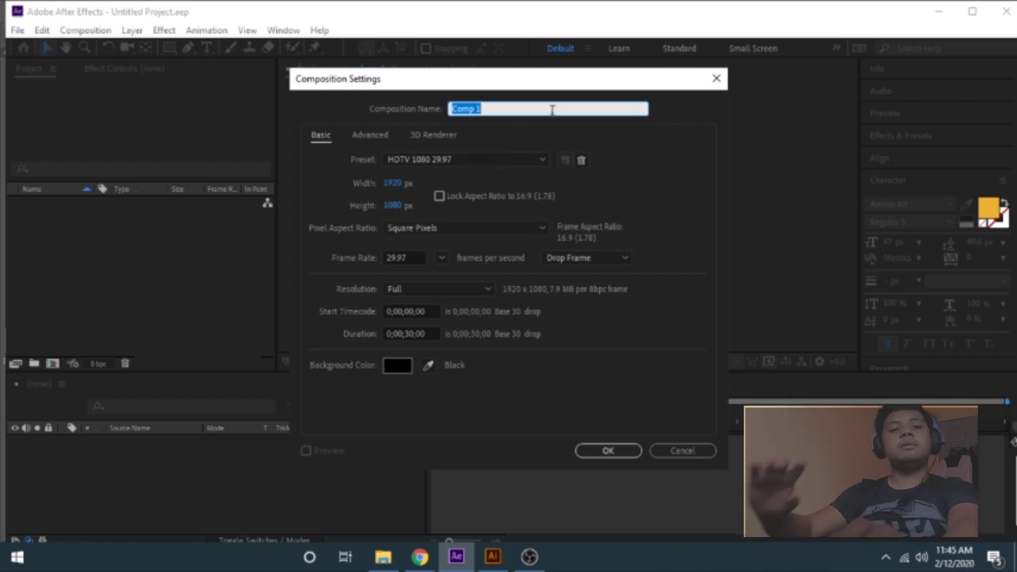
{"action": "type", "text": "Batm"}
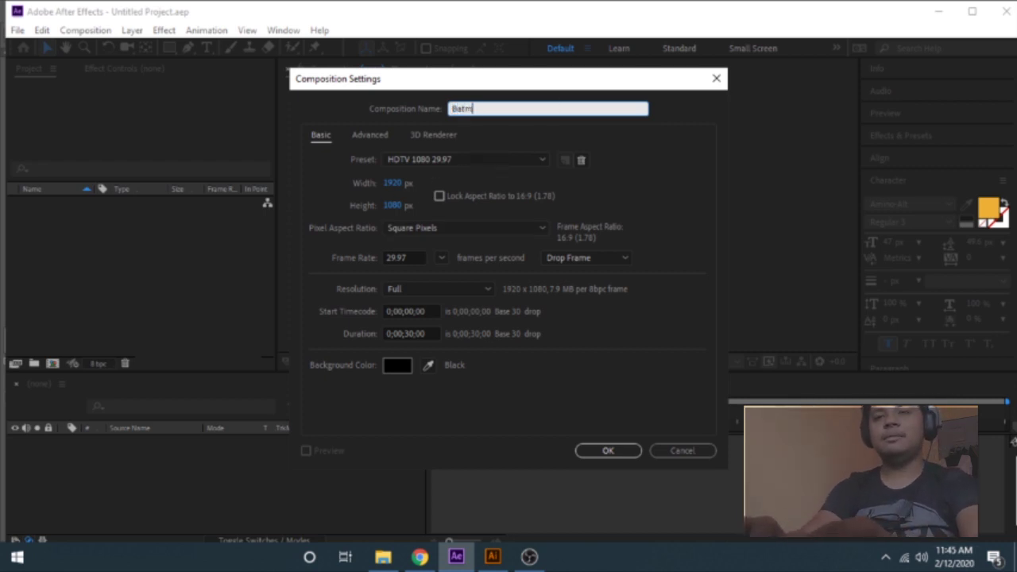
{"action": "type", "text": "an Transition"}
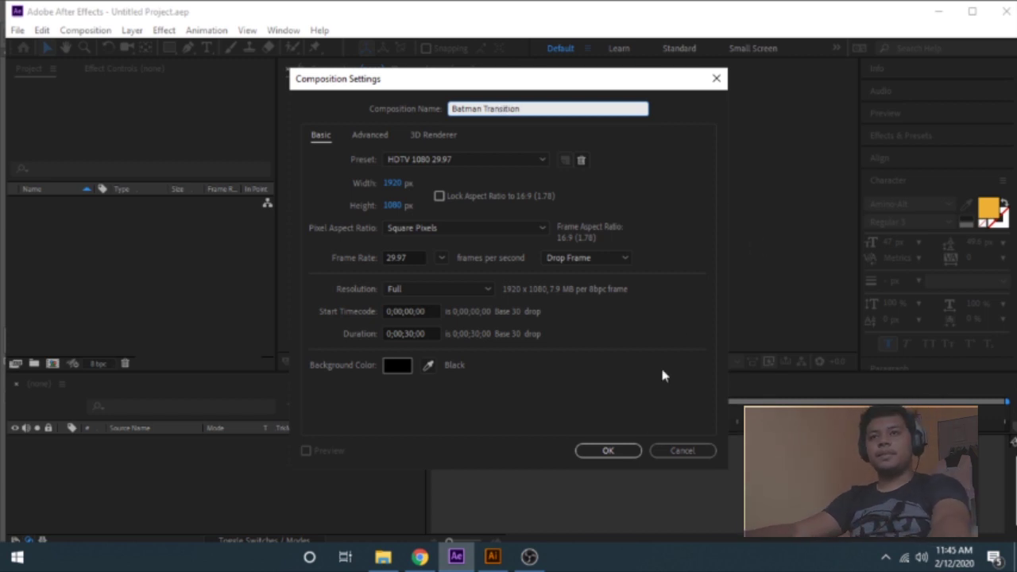
{"action": "left_click", "coordinate": [610, 450]}
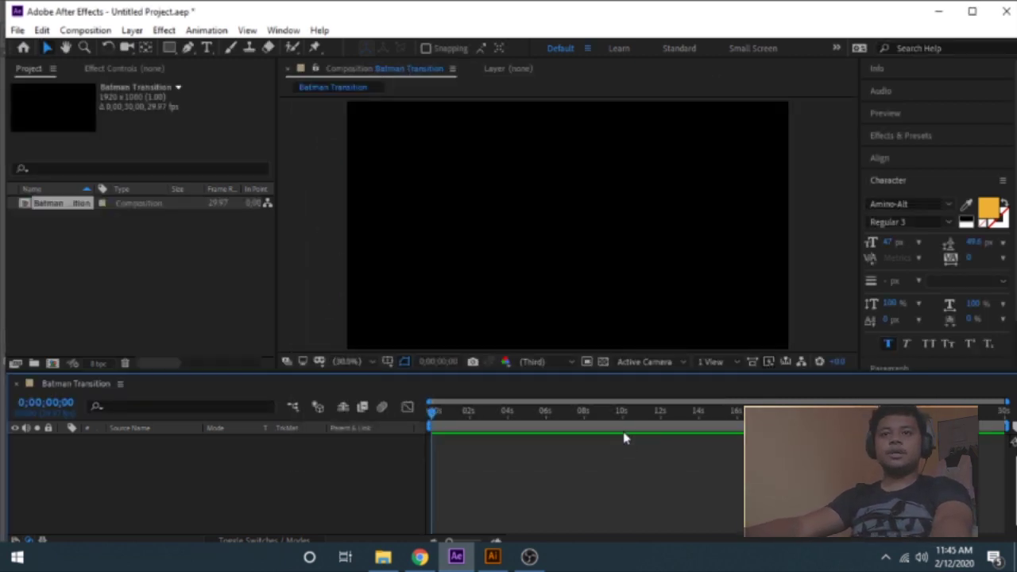
Import VID_20200131_115810.mp4 and Transparent avatar.png from the 1st Video folder into the project
{"action": "left_click", "coordinate": [380, 556]}
{"action": "left_click", "coordinate": [783, 162]}
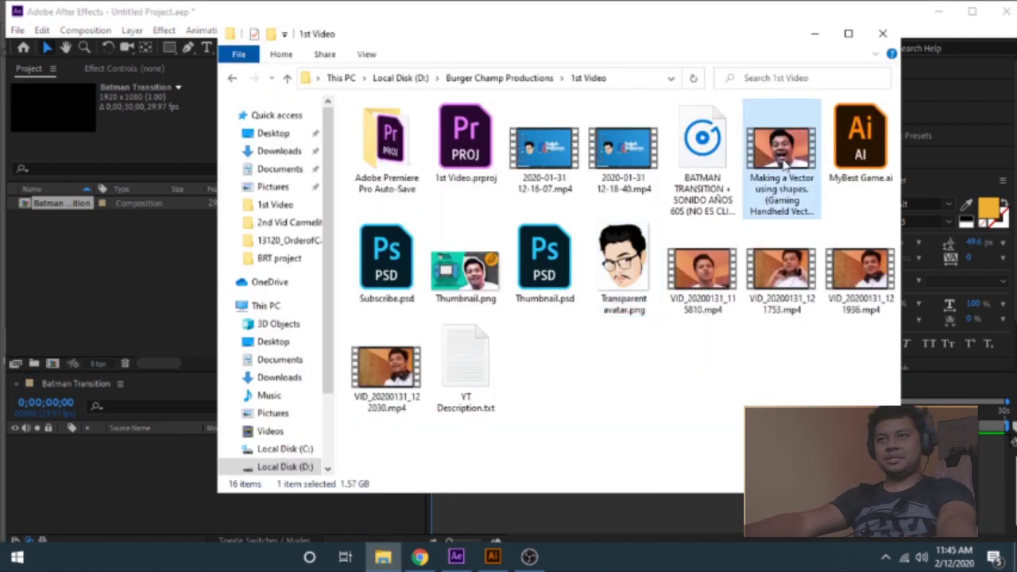
{"action": "left_click", "coordinate": [707, 282]}
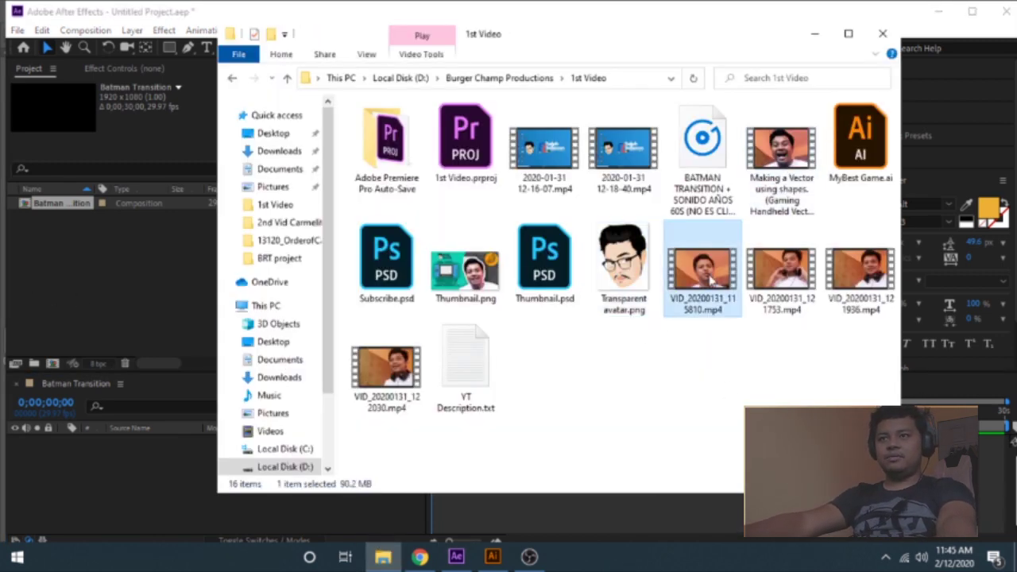
{"action": "left_click_drag", "start_coordinate": [707, 282], "coordinate": [114, 265]}
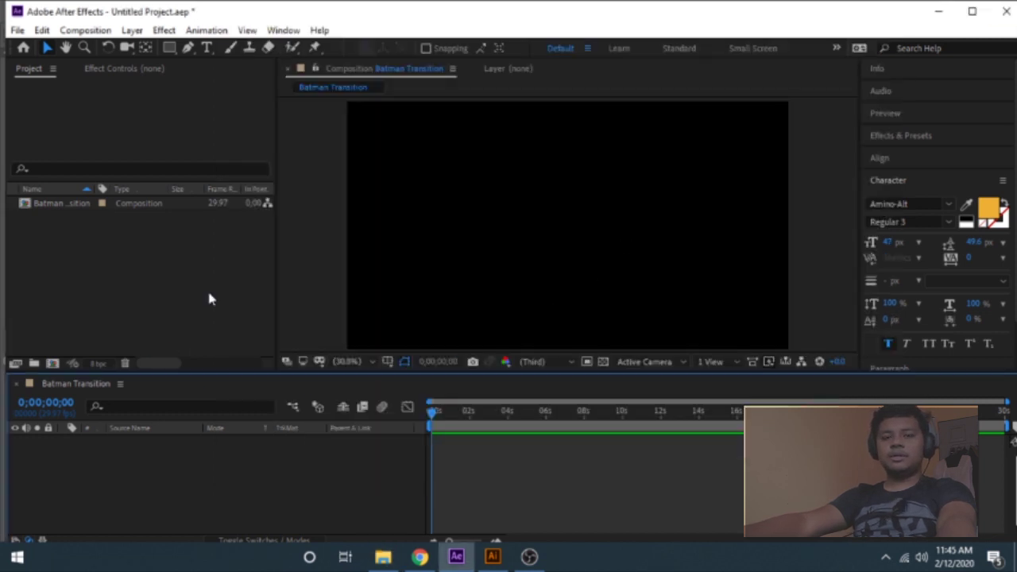
{"action": "left_click", "coordinate": [383, 557]}
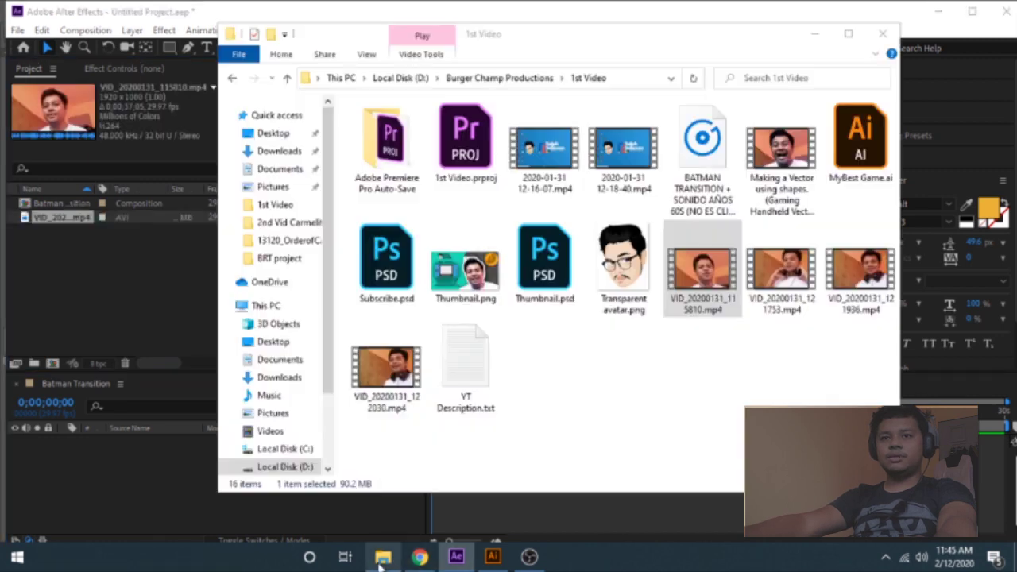
{"action": "left_click_drag", "start_coordinate": [620, 262], "coordinate": [126, 294]}
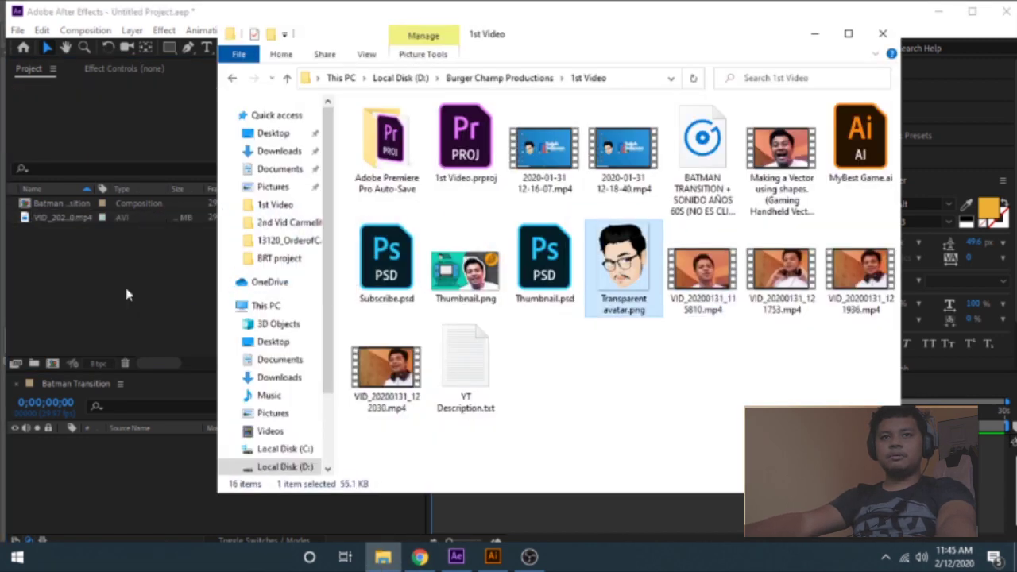
{"action": "left_click", "coordinate": [133, 483]}
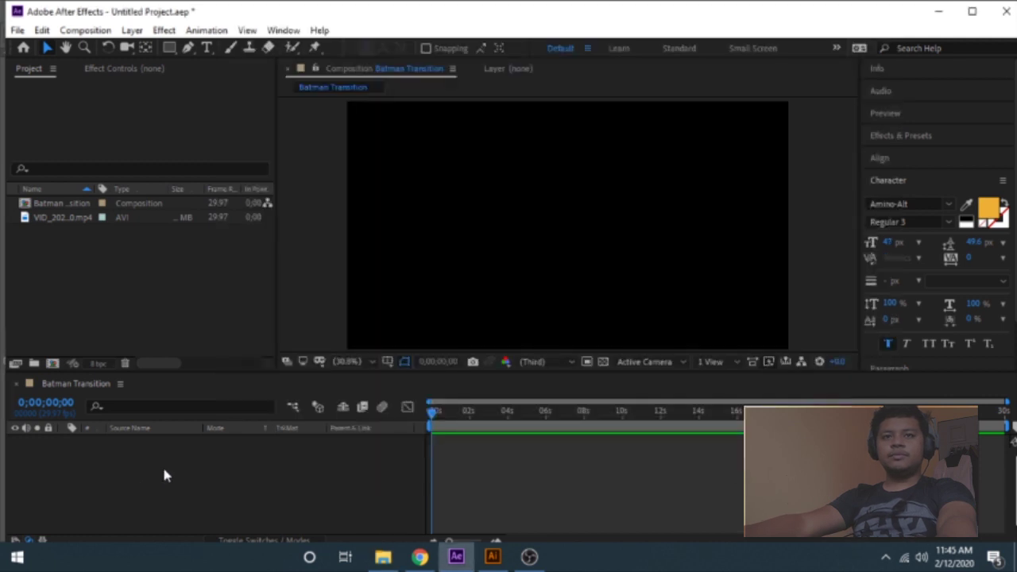
Add a 1920×1080 pink solid layer, Medium Red Solid 1, to the timeline
{"action": "right_click", "coordinate": [164, 474]}
{"action": "mouse_move", "coordinate": [275, 310]}
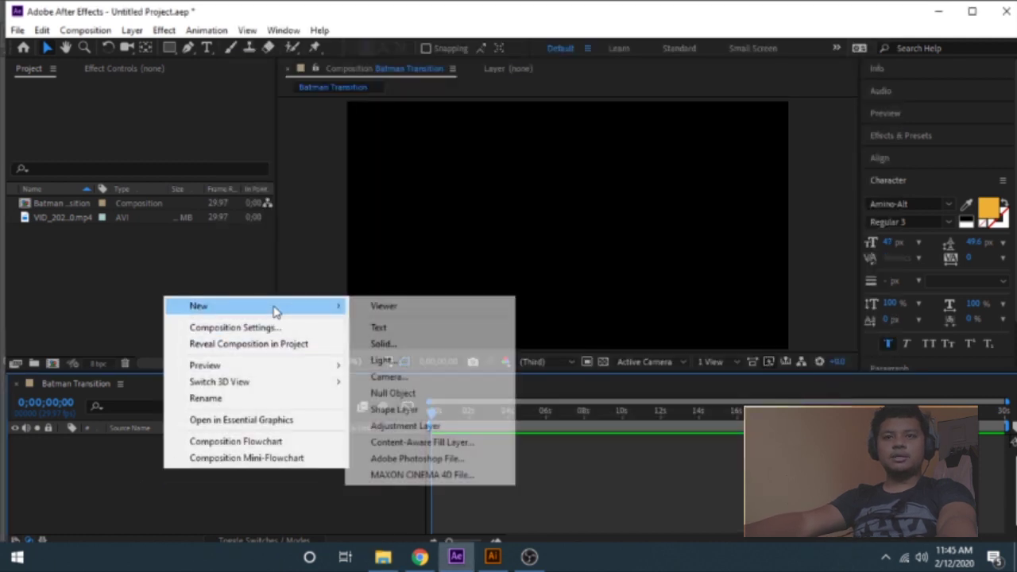
{"action": "right_click", "coordinate": [122, 477]}
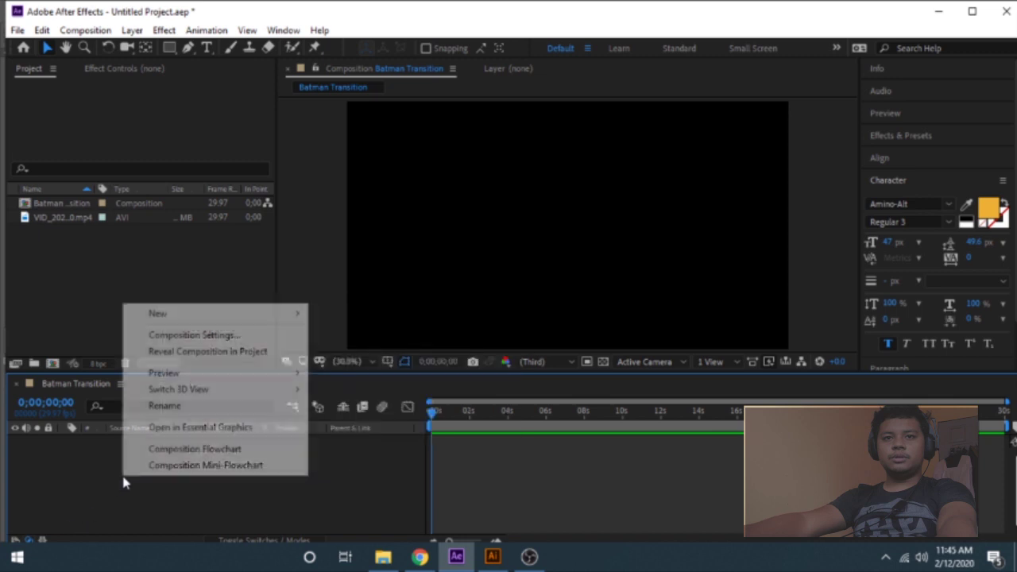
{"action": "mouse_move", "coordinate": [209, 313]}
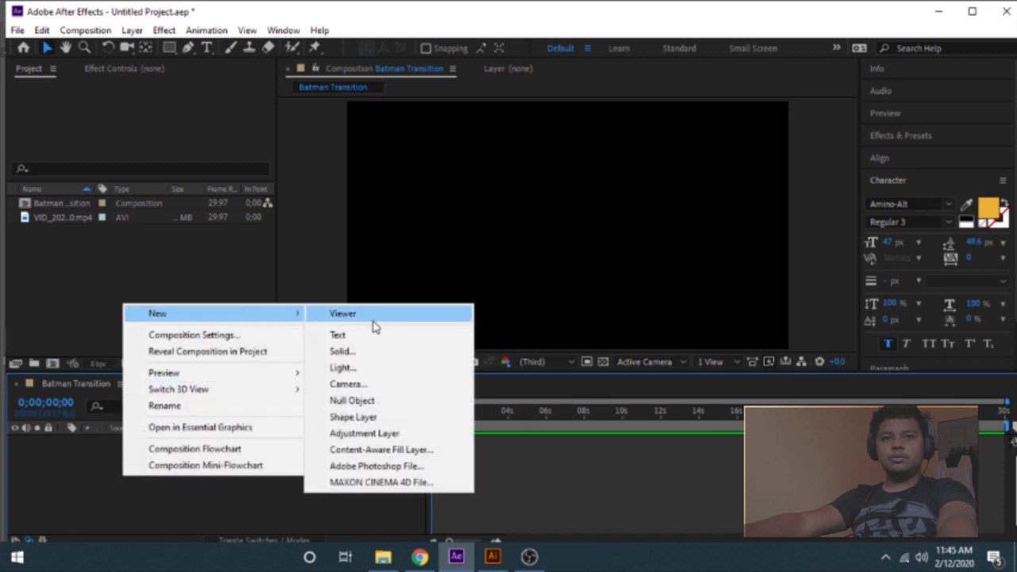
{"action": "left_click", "coordinate": [374, 357]}
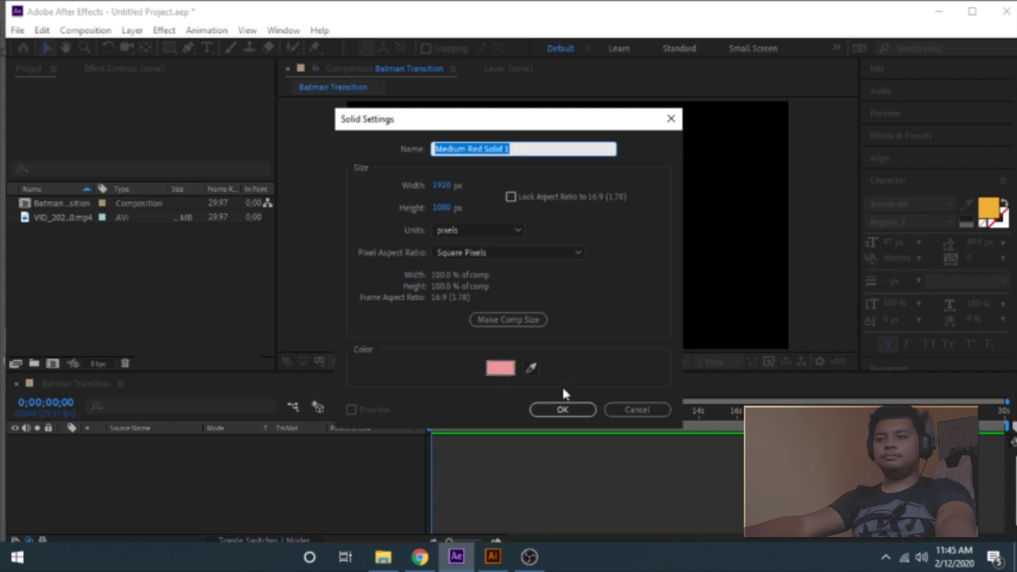
{"action": "left_click", "coordinate": [563, 410]}
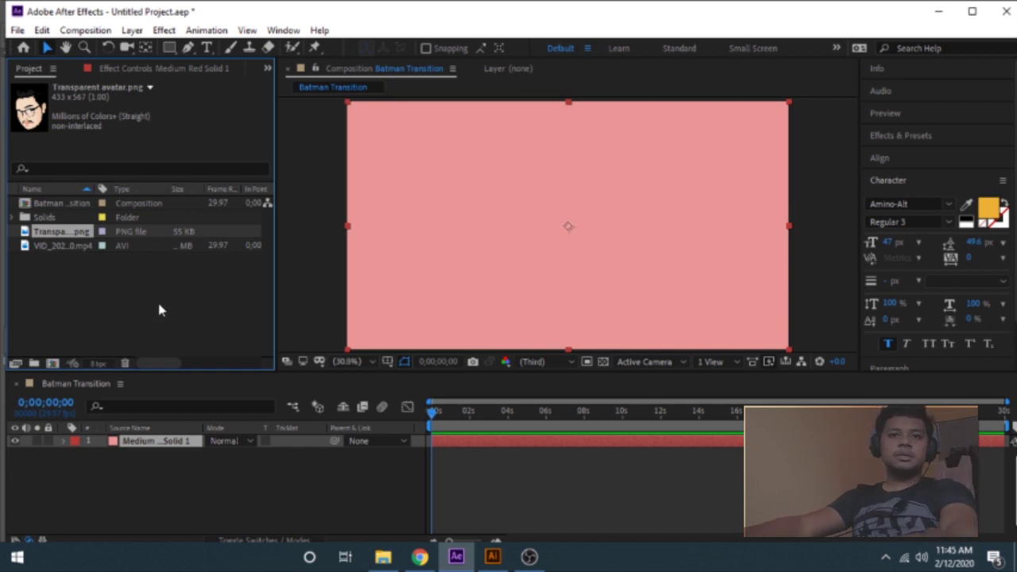
{"action": "left_click", "coordinate": [78, 253]}
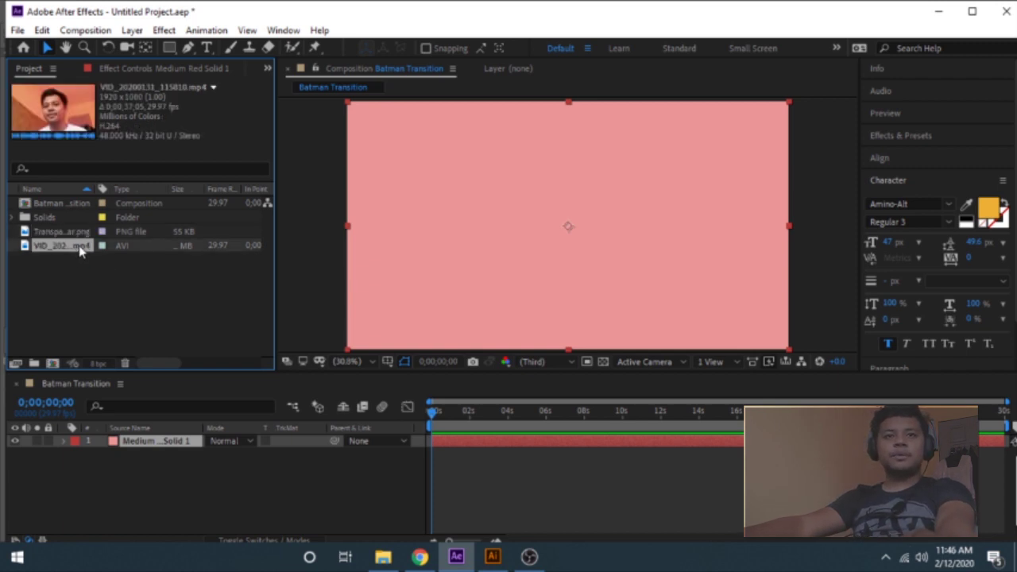
Place VID_20200131_115810.mp4 above the solid in the timeline and mute its audio
{"action": "left_click_drag", "start_coordinate": [80, 251], "coordinate": [126, 442]}
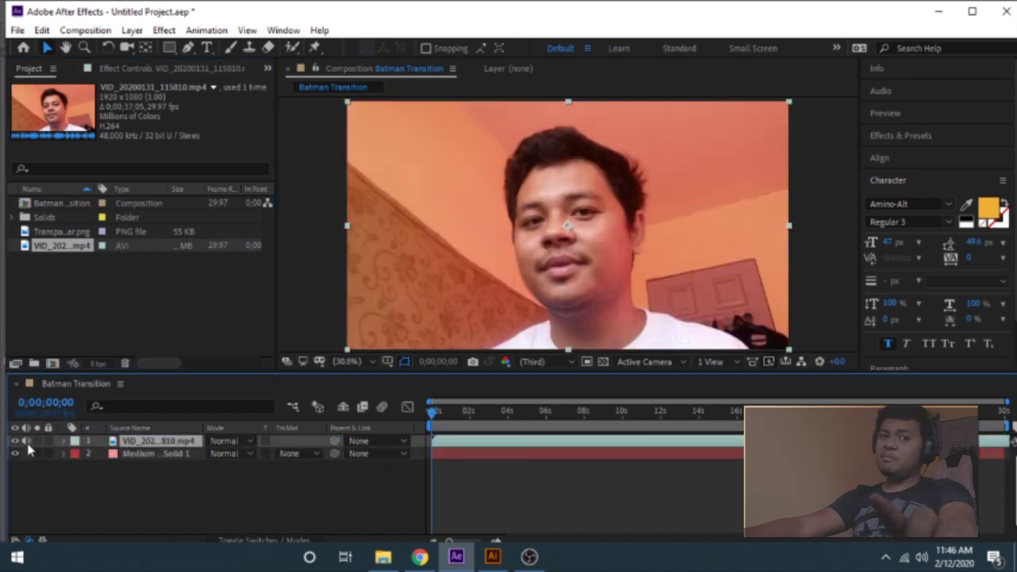
{"action": "left_click", "coordinate": [27, 444]}
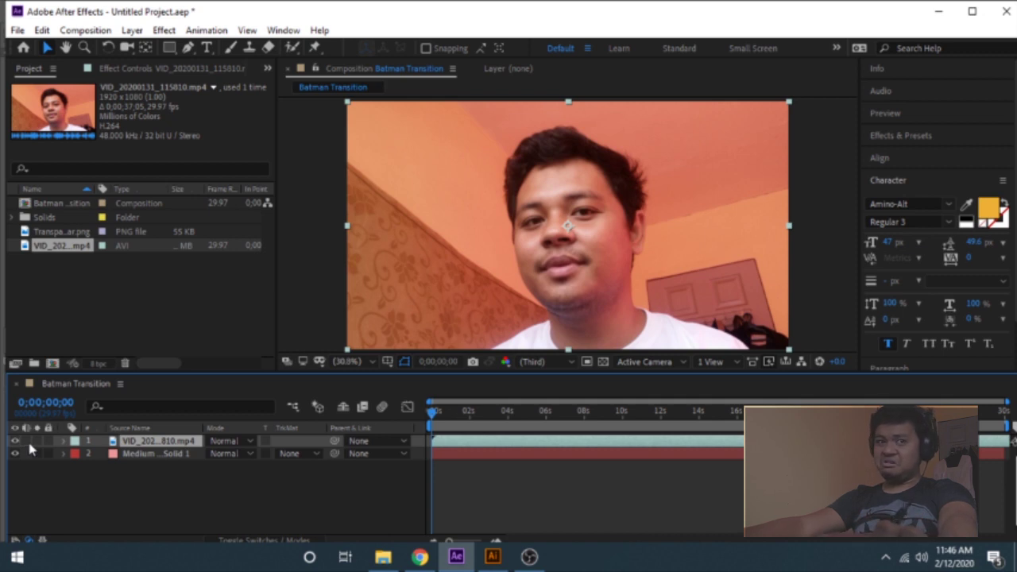
Show the timeline's per-layer switches columns
{"action": "right_click", "coordinate": [378, 431]}
{"action": "left_click", "coordinate": [348, 528]}
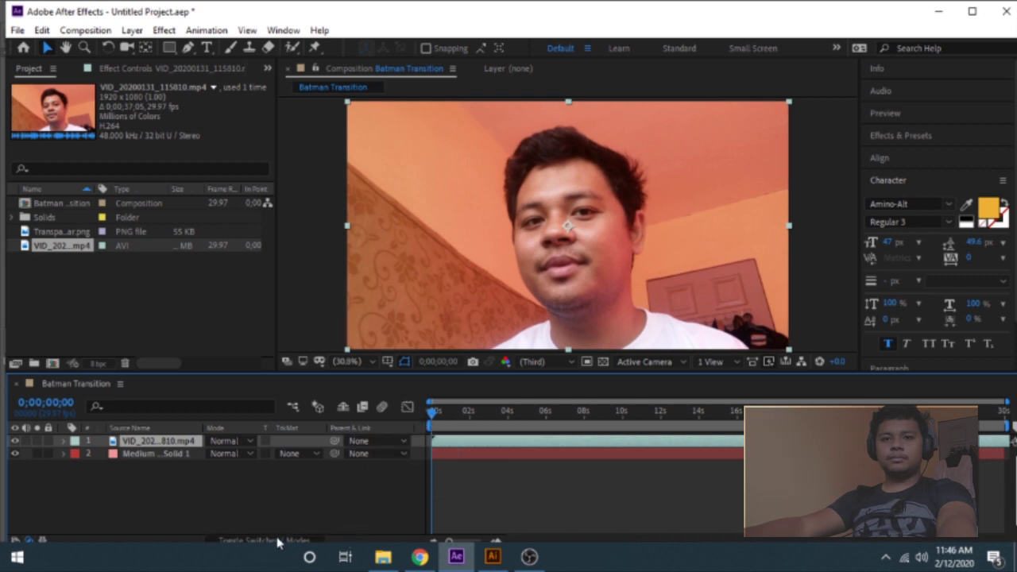
{"action": "left_click", "coordinate": [278, 542]}
{"action": "left_click", "coordinate": [365, 507]}
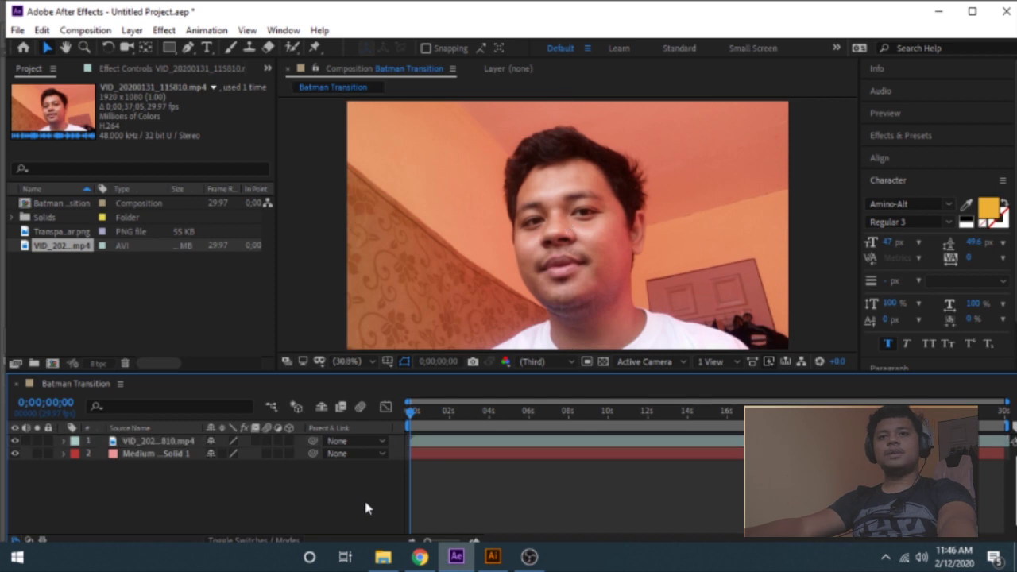
{"action": "left_click", "coordinate": [971, 11]}
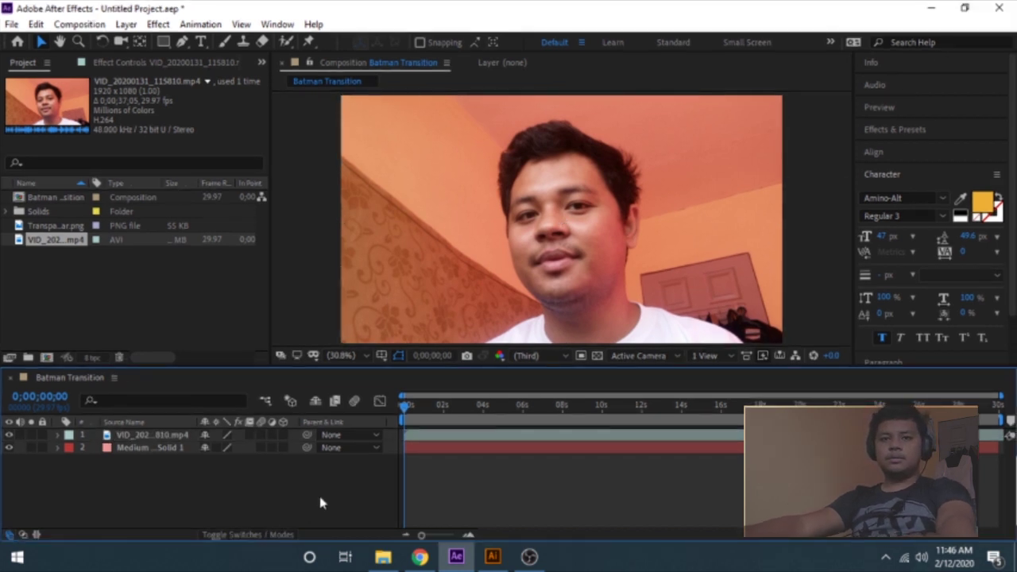
Expand the webcam layer's Transform and set a 0° Rotation keyframe at frame 0
{"action": "left_click", "coordinate": [426, 438]}
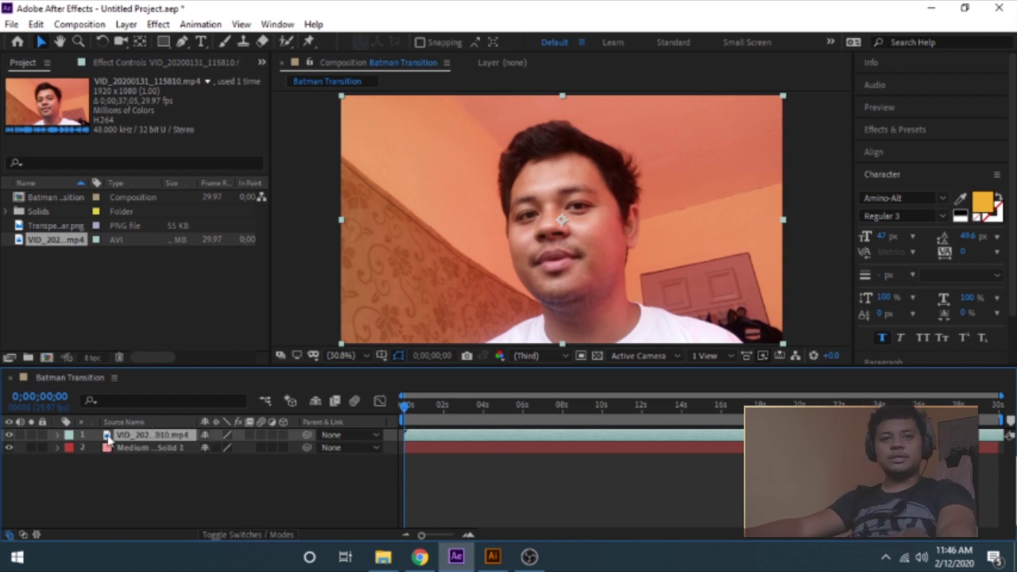
{"action": "left_click", "coordinate": [58, 435]}
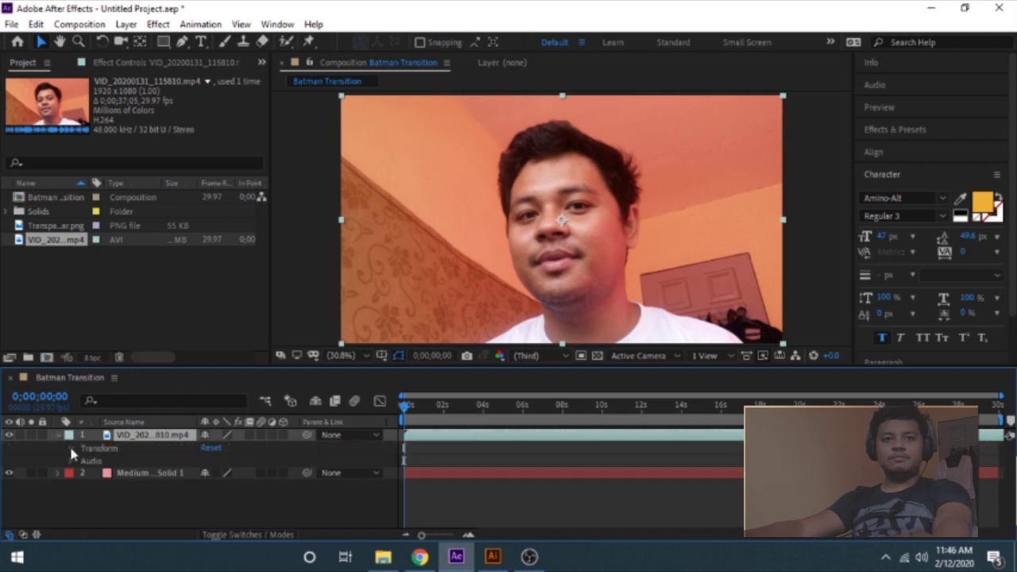
{"action": "left_click", "coordinate": [71, 448]}
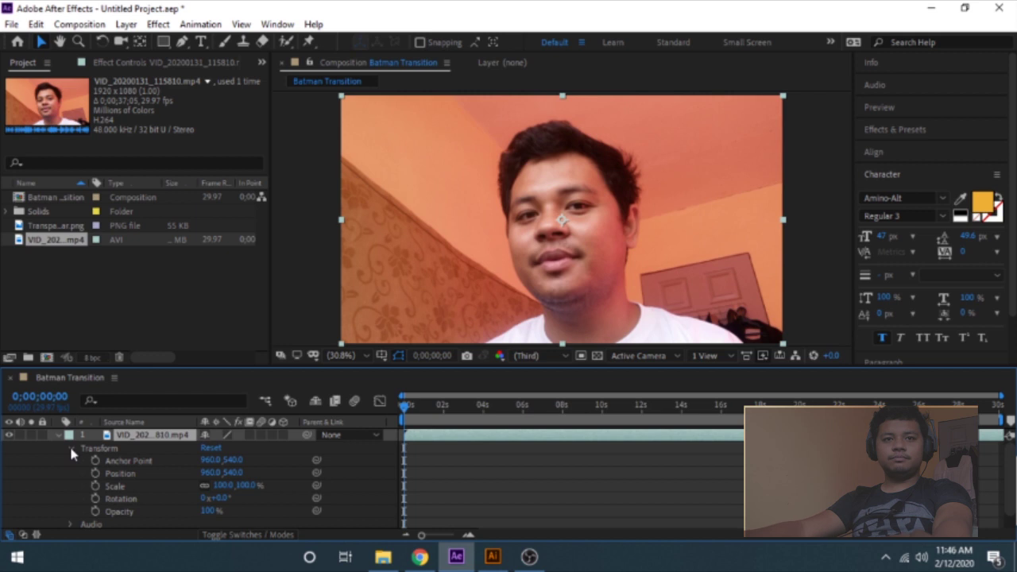
{"action": "left_click", "coordinate": [96, 499]}
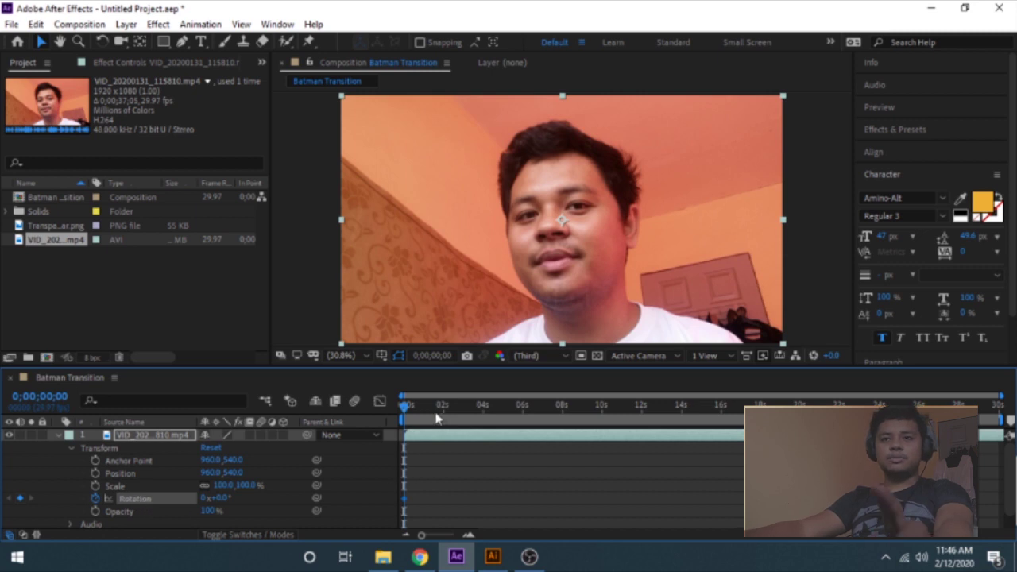
Zoom the timeline ruler to individual frames and move the current time to 0;00;00;02
{"action": "scroll", "coordinate": [487, 496], "scroll_direction": "up", "scroll_amount": 2}
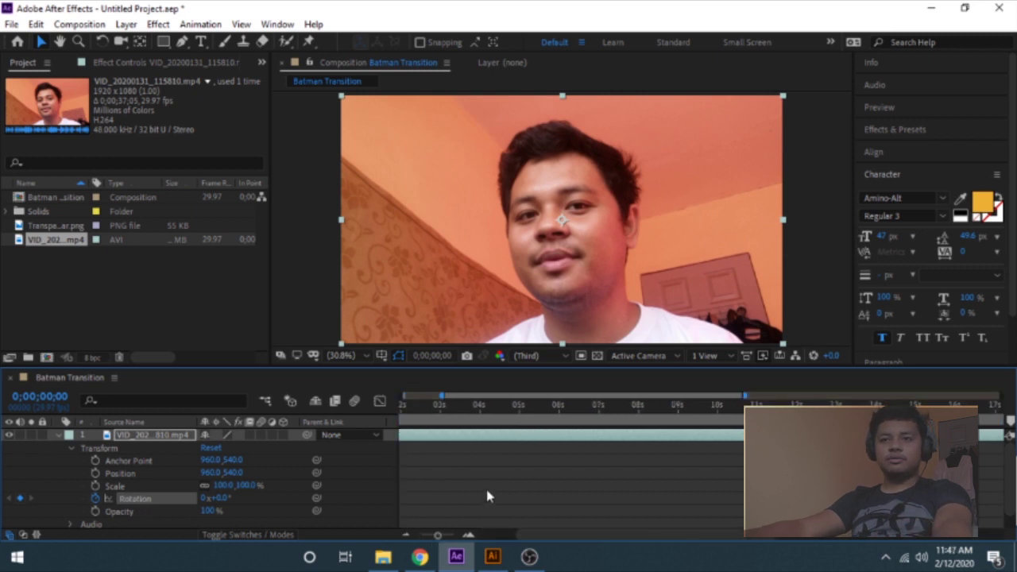
{"action": "scroll", "coordinate": [487, 497], "scroll_direction": "up", "scroll_amount": 2}
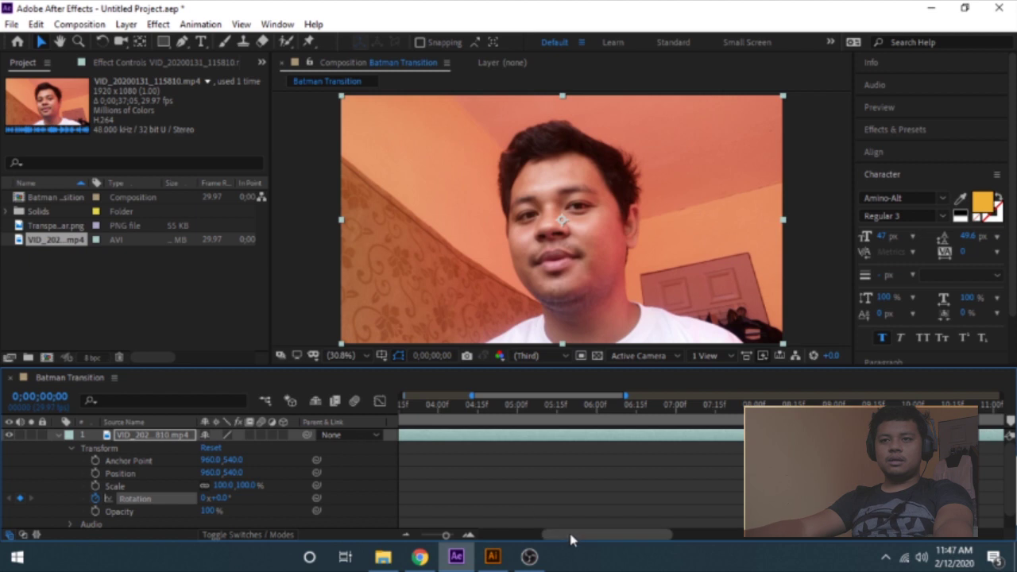
{"action": "left_click_drag", "start_coordinate": [568, 538], "coordinate": [496, 541]}
{"action": "scroll", "coordinate": [522, 489], "scroll_direction": "up", "scroll_amount": 2}
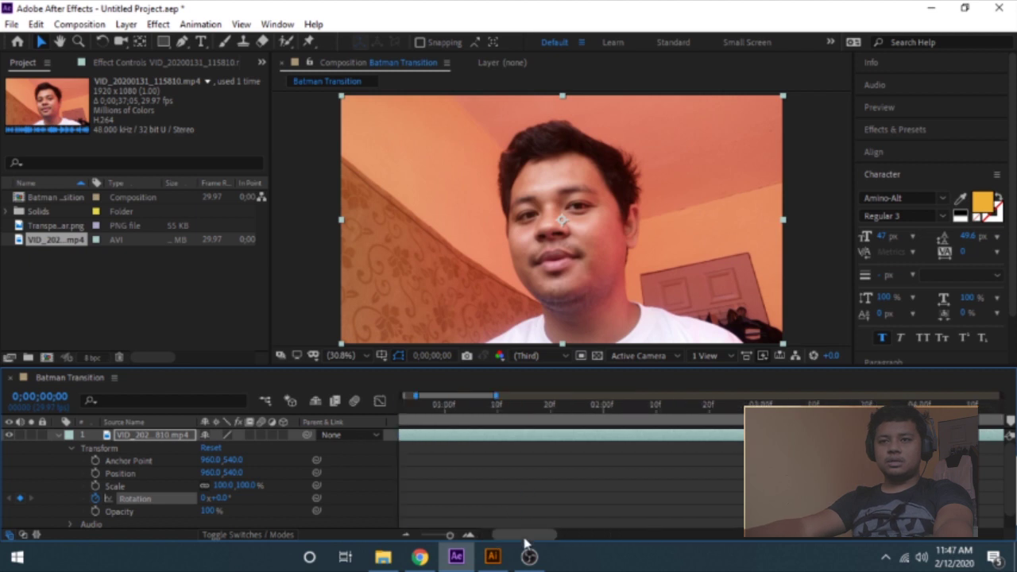
{"action": "left_click_drag", "start_coordinate": [525, 537], "coordinate": [470, 539]}
{"action": "scroll", "coordinate": [505, 474], "scroll_direction": "up", "scroll_amount": 3, "text": "alt"}
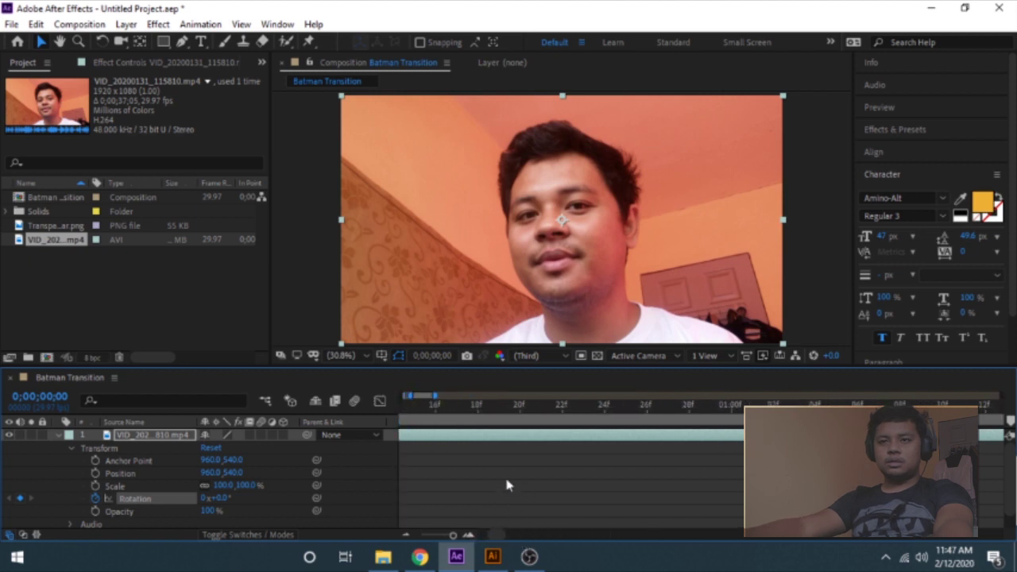
{"action": "left_click_drag", "start_coordinate": [501, 538], "coordinate": [467, 536]}
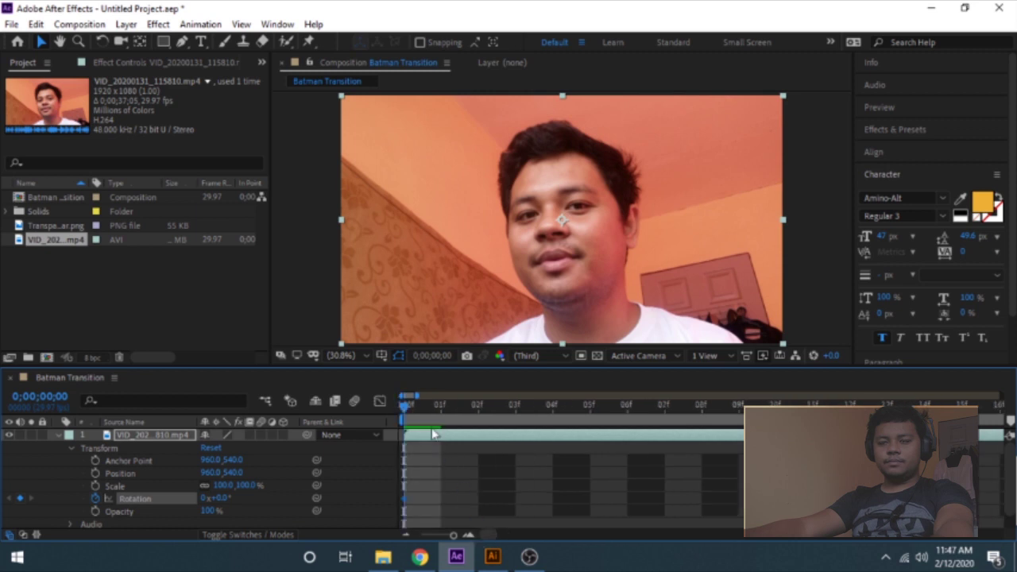
{"action": "left_click_drag", "start_coordinate": [403, 409], "coordinate": [477, 407]}
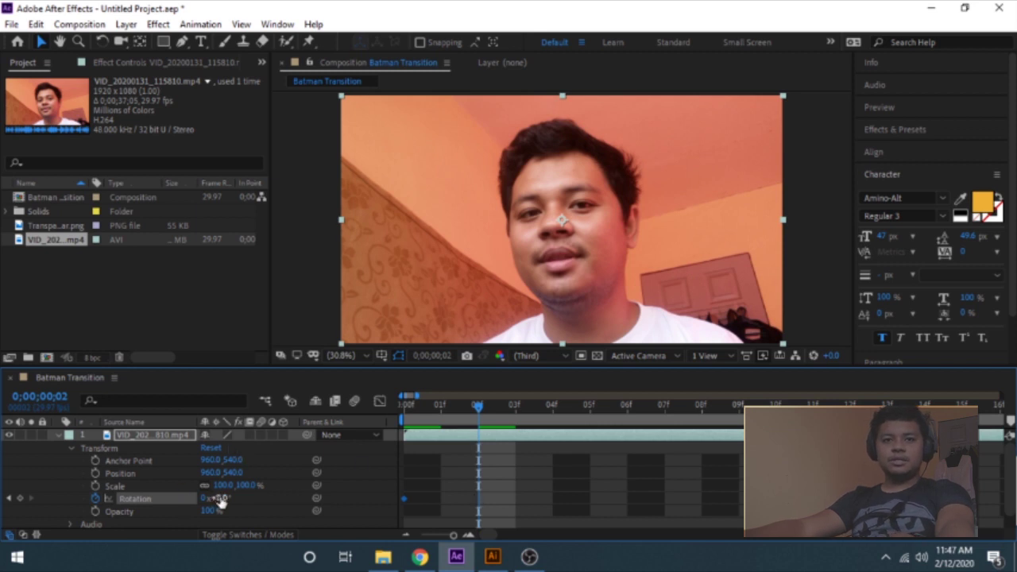
Key Rotation at frames 2, 4, 6 and 8 (180°, 270°, onward to 1x+180°), then return to frame 0
{"action": "left_click_drag", "start_coordinate": [219, 499], "coordinate": [363, 499]}
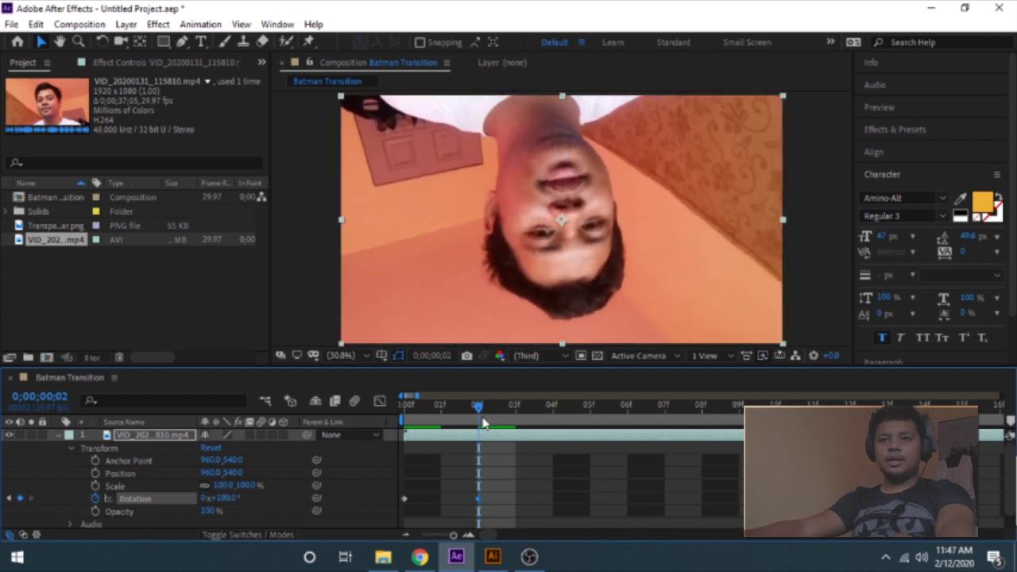
{"action": "left_click_drag", "start_coordinate": [480, 406], "coordinate": [550, 412]}
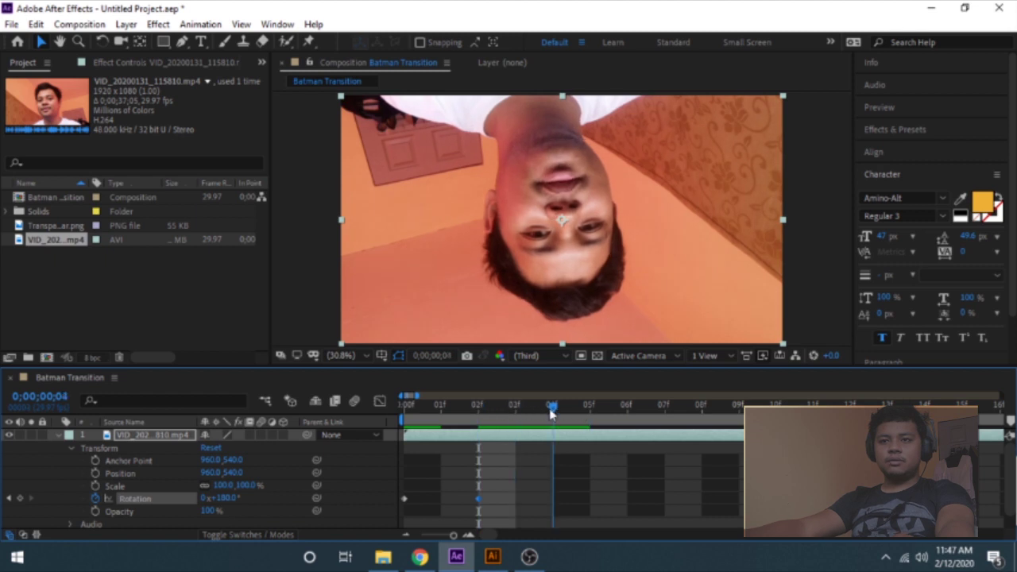
{"action": "left_click_drag", "start_coordinate": [224, 497], "coordinate": [292, 496]}
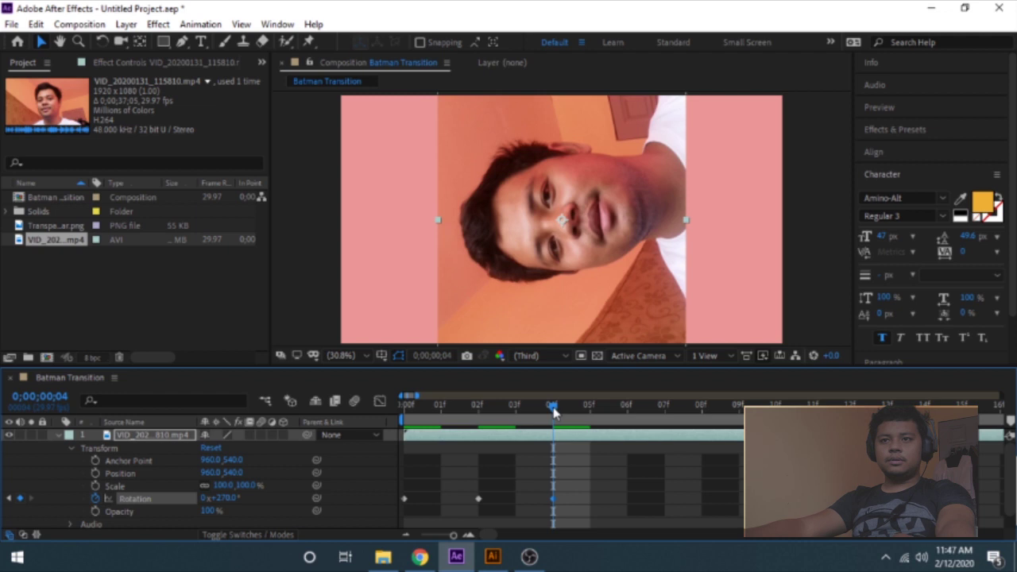
{"action": "left_click_drag", "start_coordinate": [569, 413], "coordinate": [610, 413]}
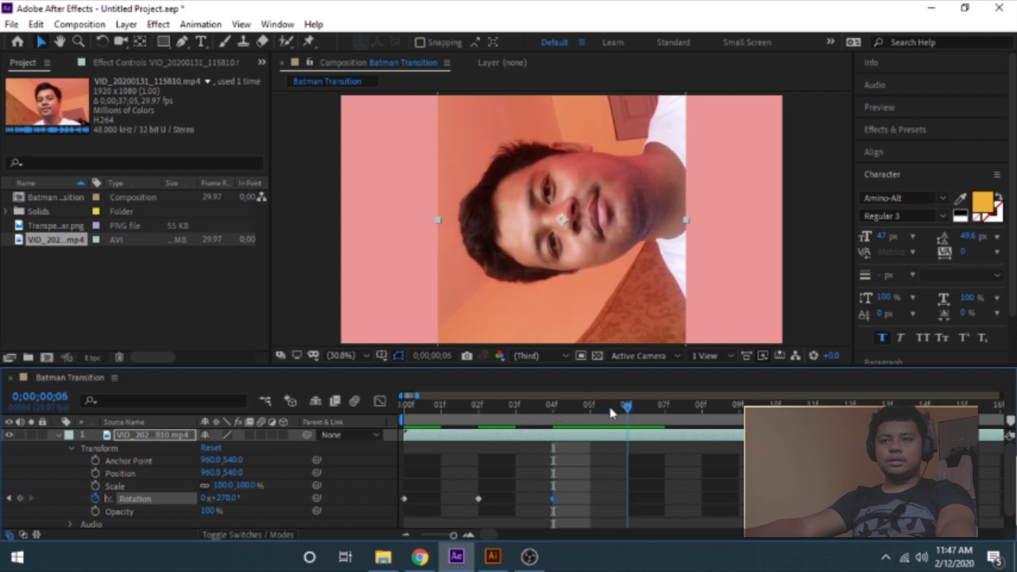
{"action": "left_click_drag", "start_coordinate": [222, 498], "coordinate": [351, 489]}
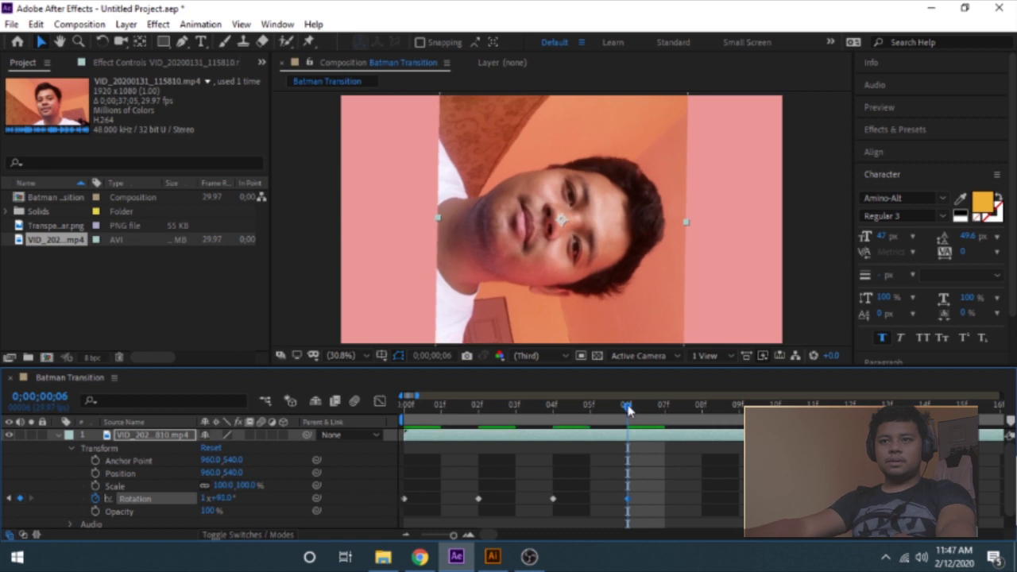
{"action": "left_click_drag", "start_coordinate": [654, 410], "coordinate": [692, 412]}
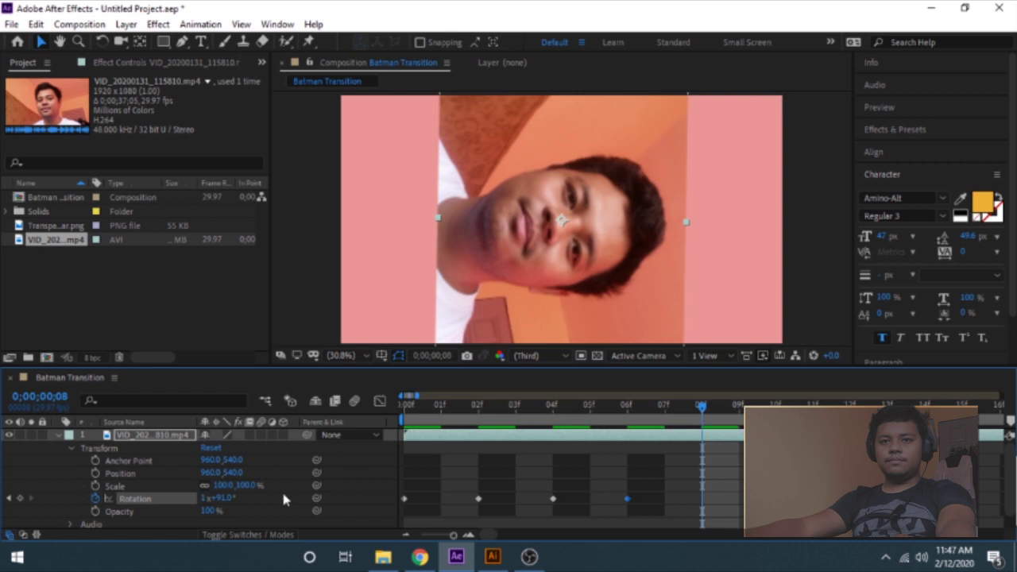
{"action": "left_click_drag", "start_coordinate": [221, 498], "coordinate": [286, 494]}
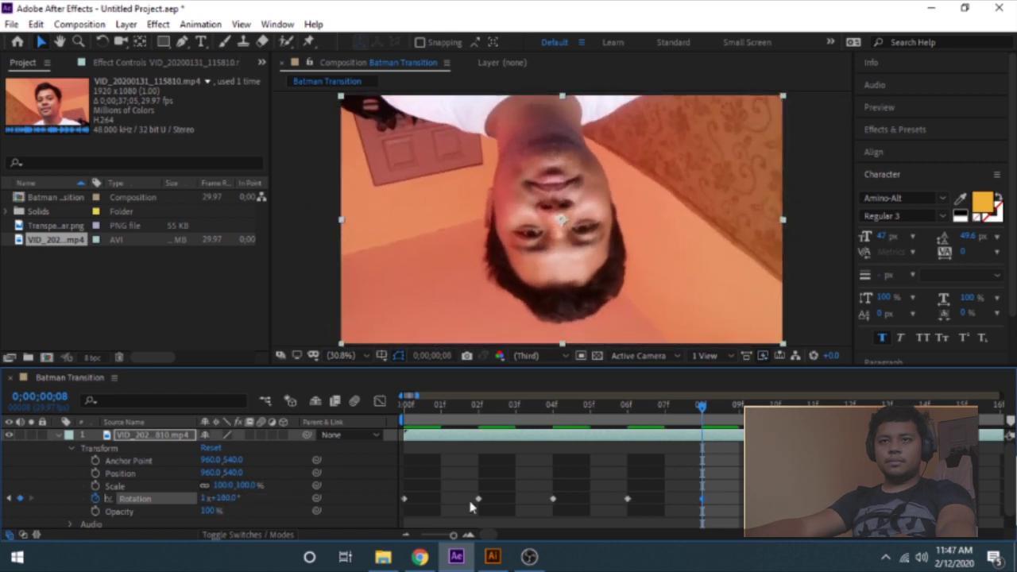
{"action": "left_click_drag", "start_coordinate": [664, 410], "coordinate": [334, 429]}
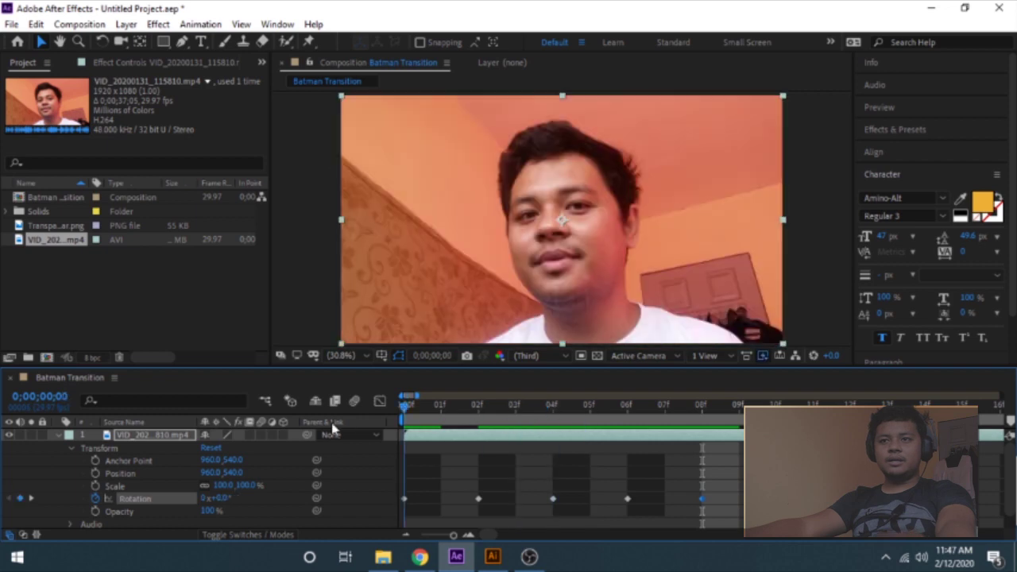
Scrub through the spin frames and enable motion blur for the composition and webcam layer
{"action": "left_click", "coordinate": [477, 423]}
{"action": "left_click_drag", "start_coordinate": [545, 422], "coordinate": [698, 454]}
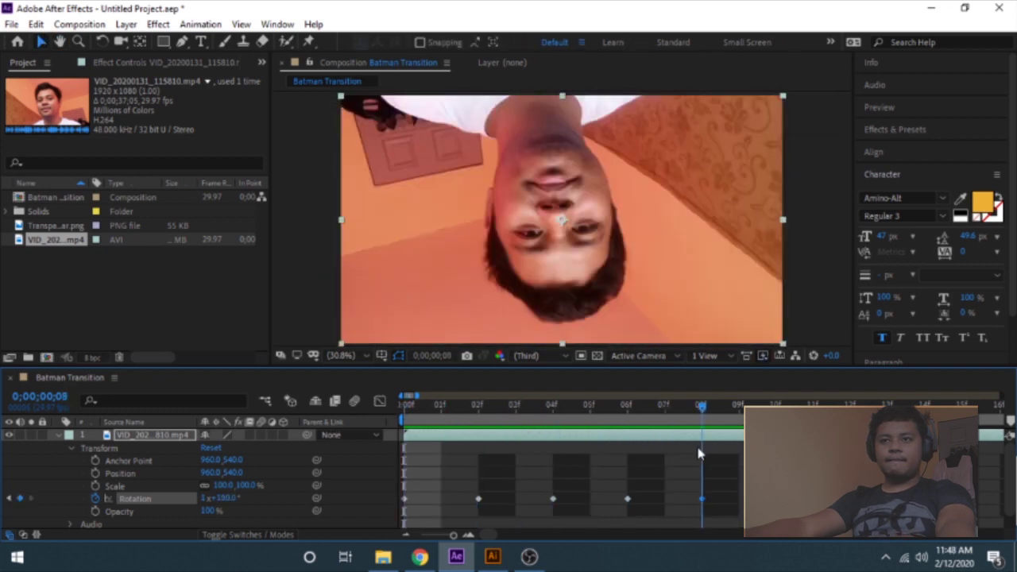
{"action": "left_click", "coordinate": [354, 401]}
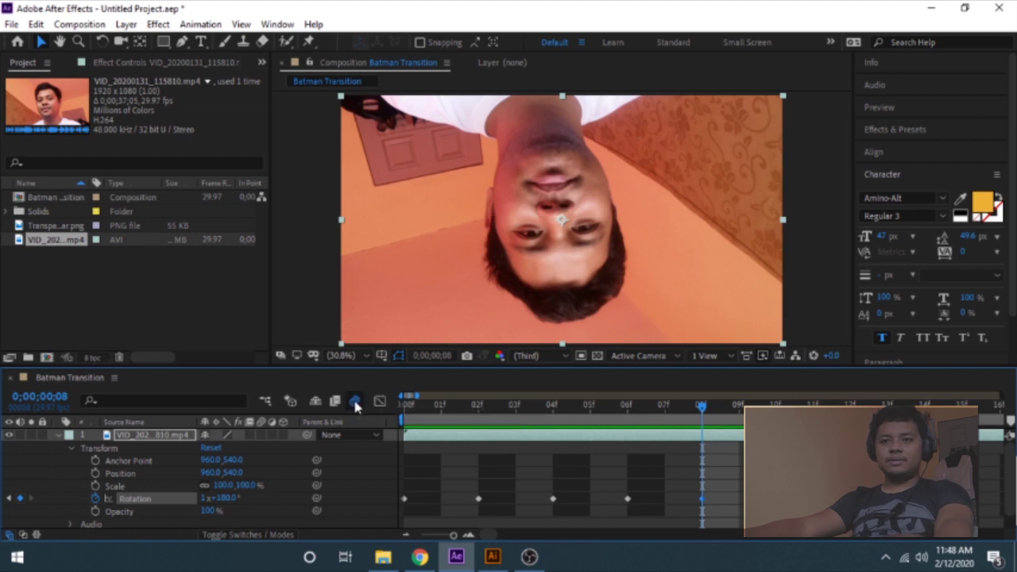
{"action": "left_click", "coordinate": [261, 435]}
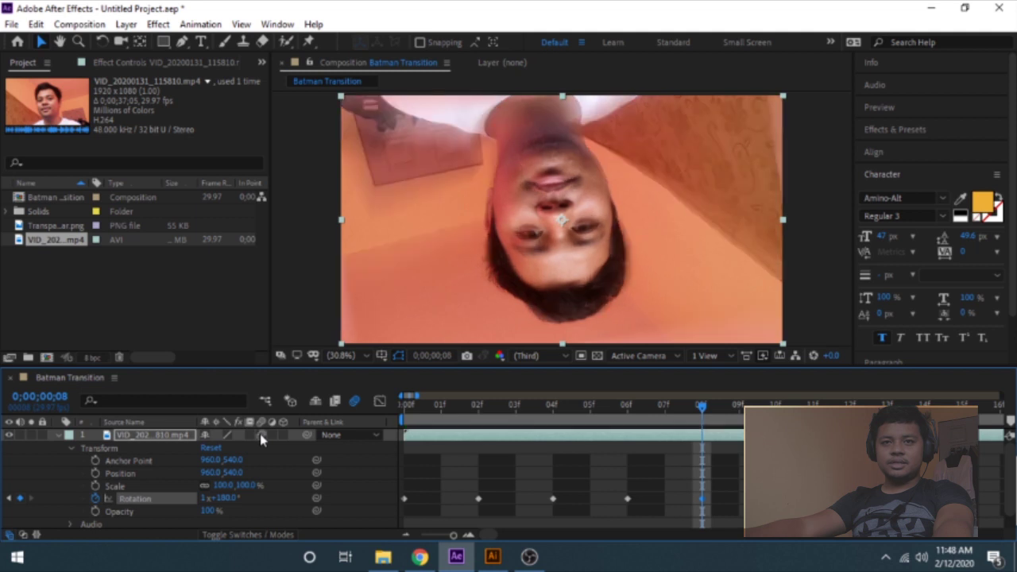
Preview the motion-blurred spinning footage from the start
{"action": "key", "text": "Home"}
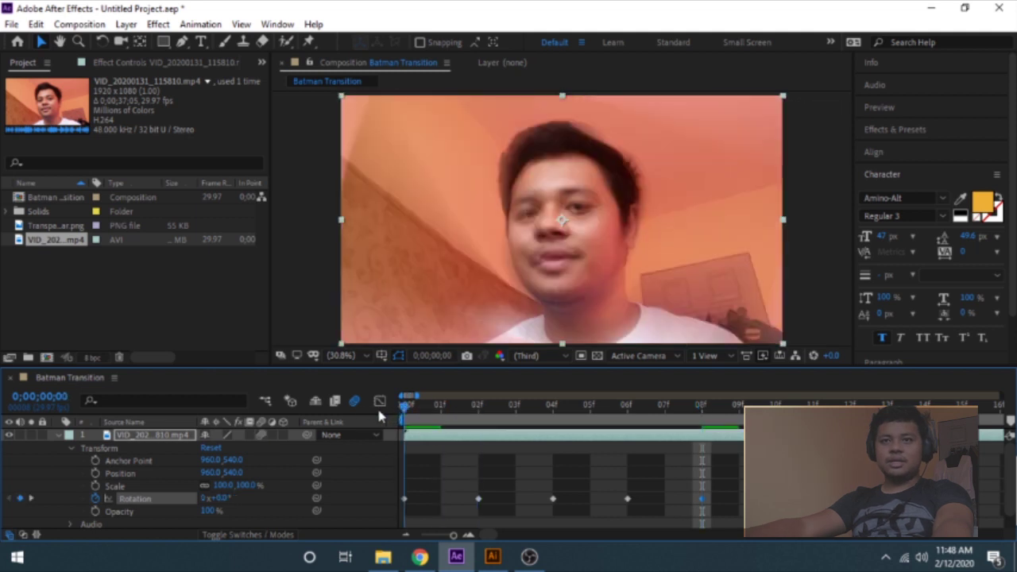
{"action": "key", "text": "space"}
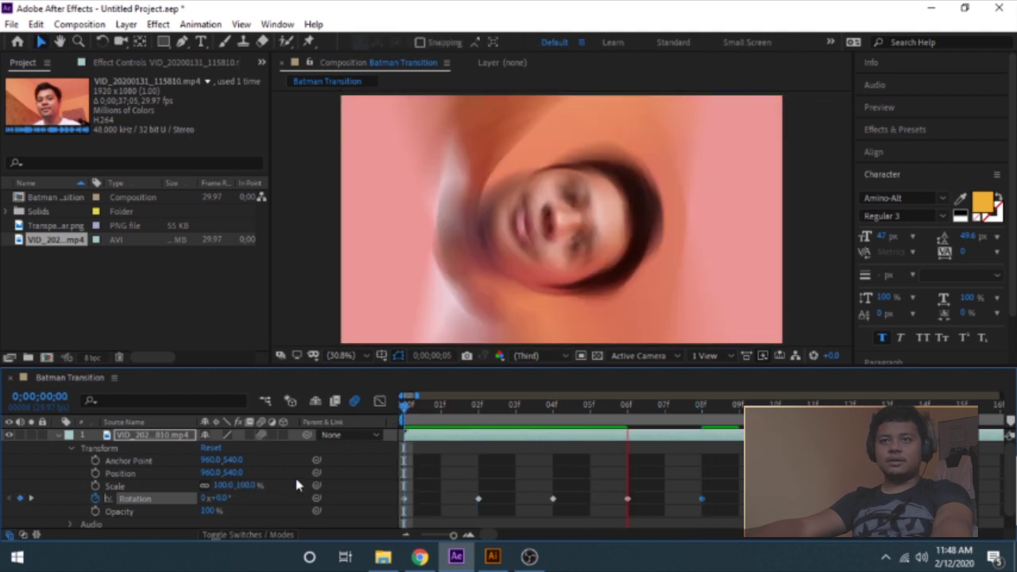
{"action": "key", "text": "space"}
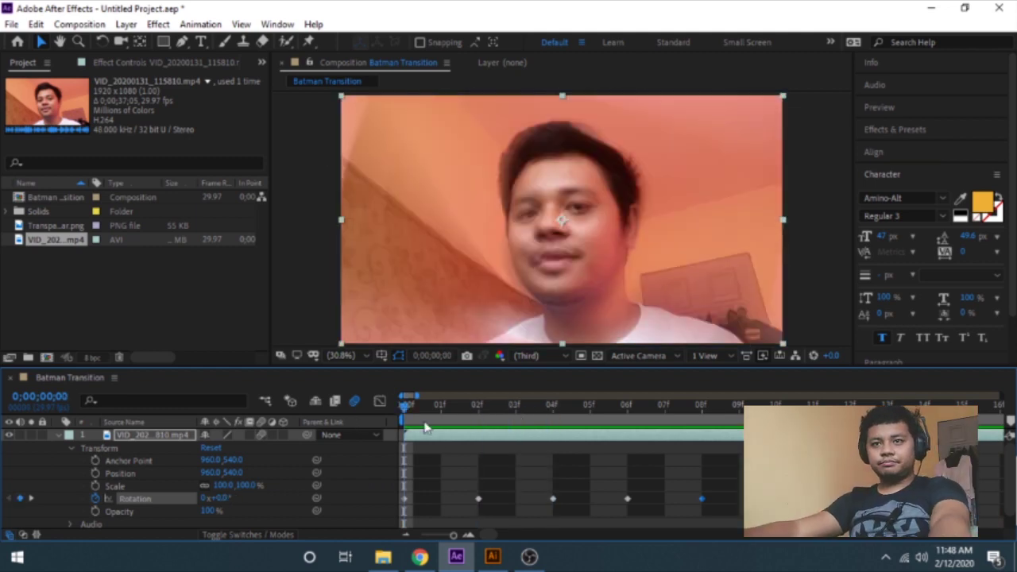
{"action": "key", "text": "space"}
{"action": "key", "text": "space"}
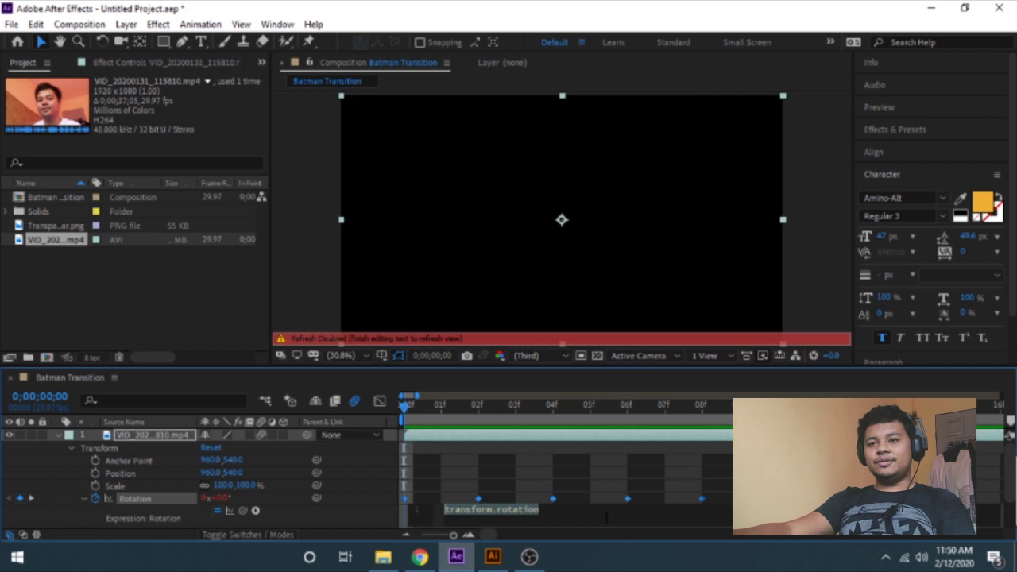
Replace the webcam layer's Rotation expression text with loopOut() and commit it
{"action": "left_click", "coordinate": [607, 517]}
{"action": "key", "text": "ctrl+a"}
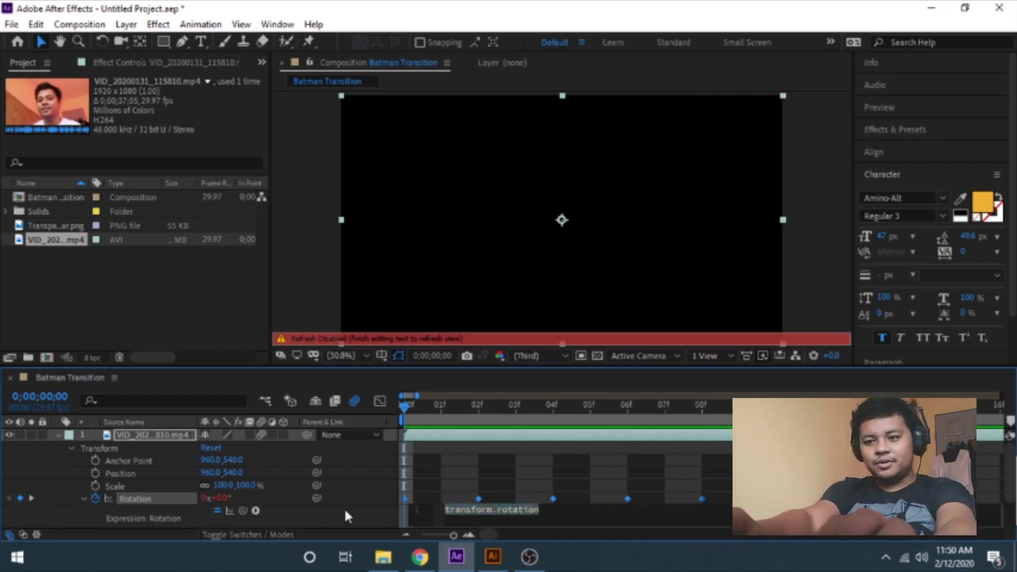
{"action": "type", "text": "loop"}
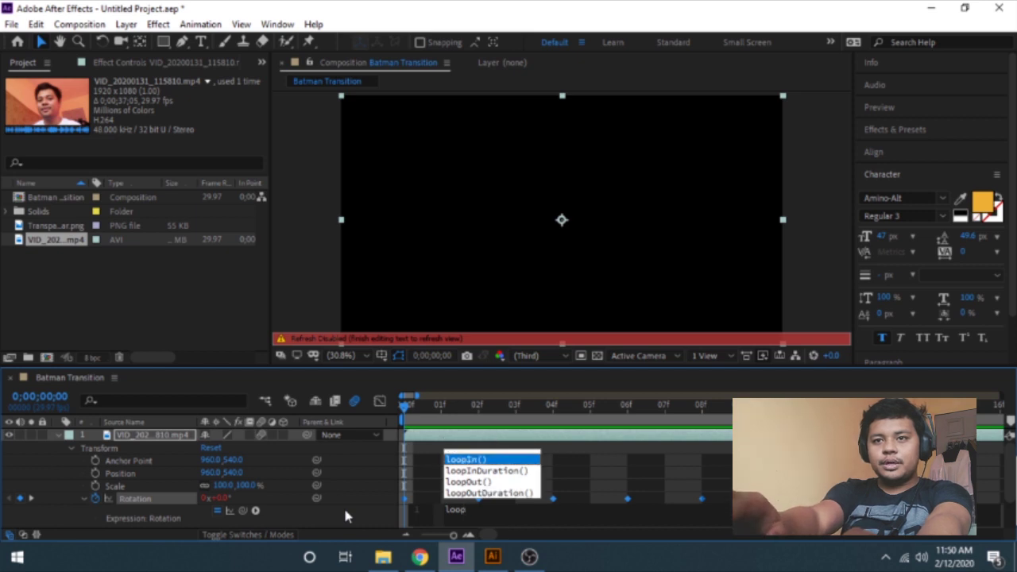
{"action": "type", "text": "Out"}
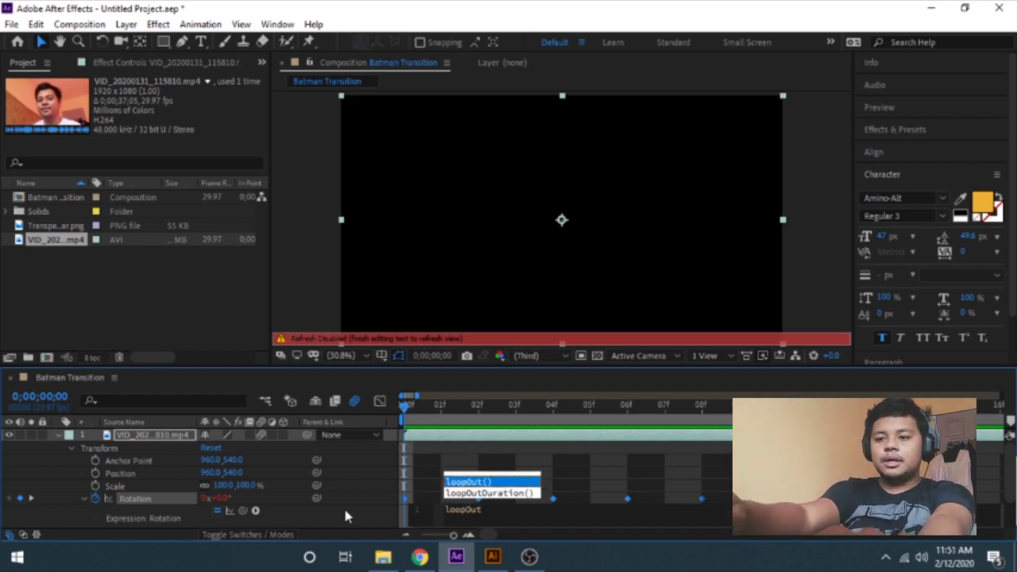
{"action": "key", "text": "Return"}
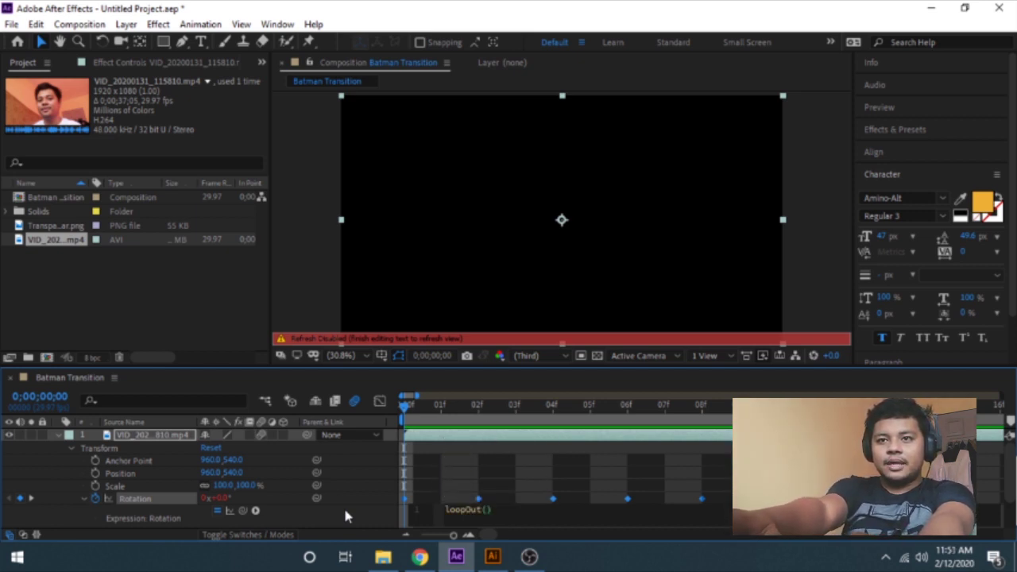
{"action": "left_click", "coordinate": [596, 495]}
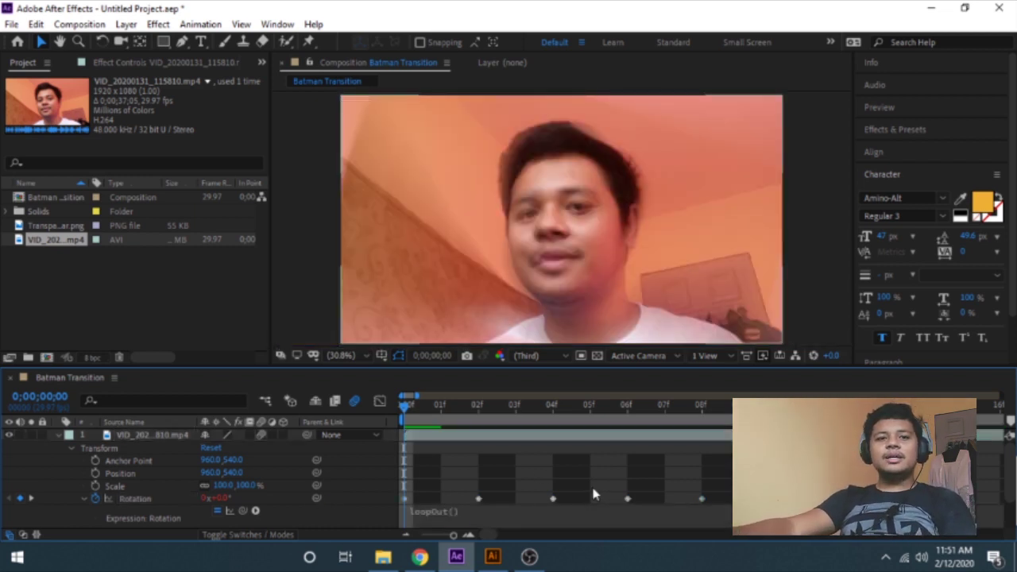
Scrub and replay the preview to confirm the motion-blurred spin keeps looping past frame 8
{"action": "left_click_drag", "start_coordinate": [514, 405], "coordinate": [378, 406]}
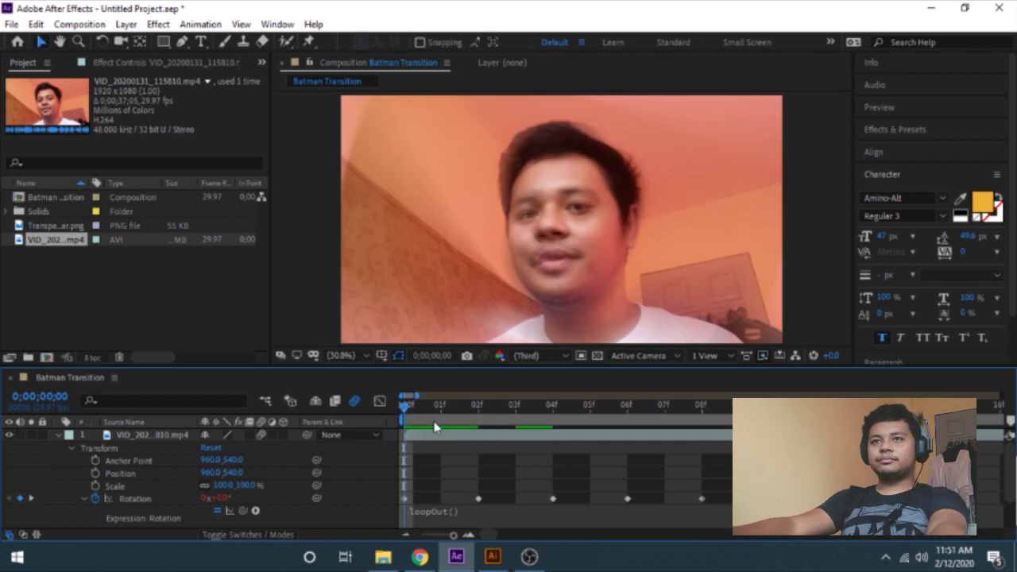
{"action": "key", "text": "space"}
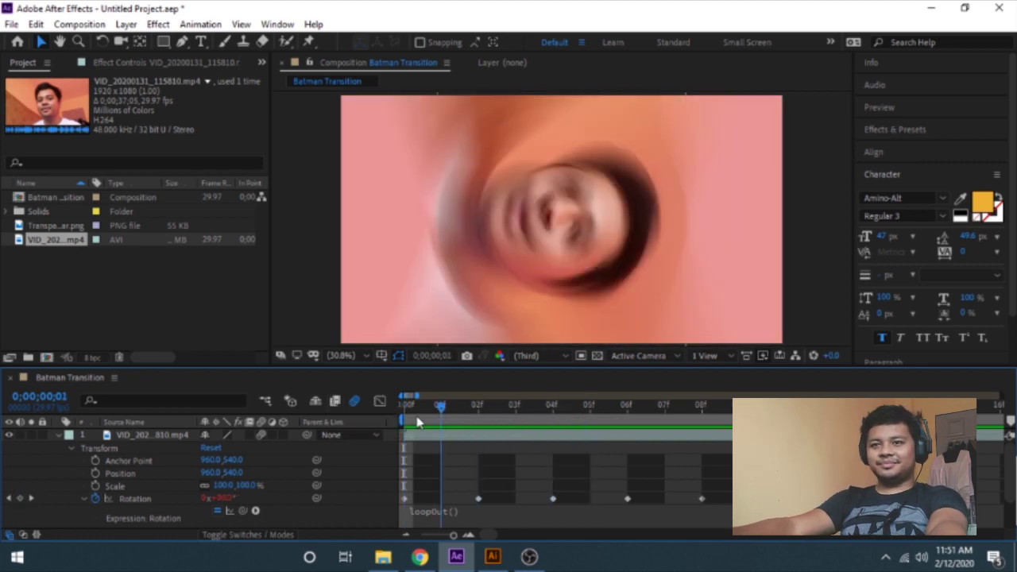
{"action": "key", "text": "space"}
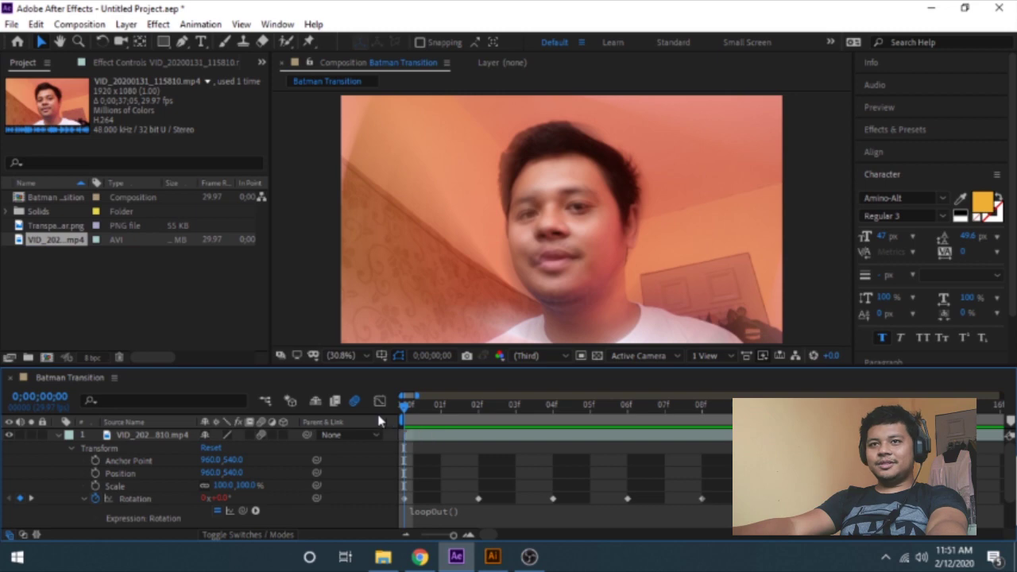
{"action": "key", "text": "space"}
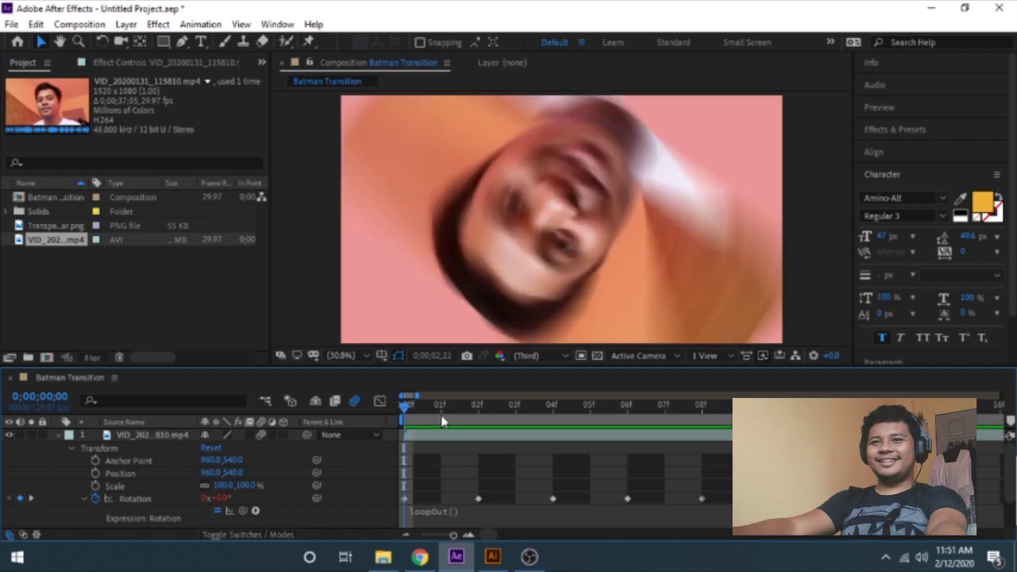
{"action": "left_click", "coordinate": [455, 414]}
{"action": "left_click", "coordinate": [409, 407]}
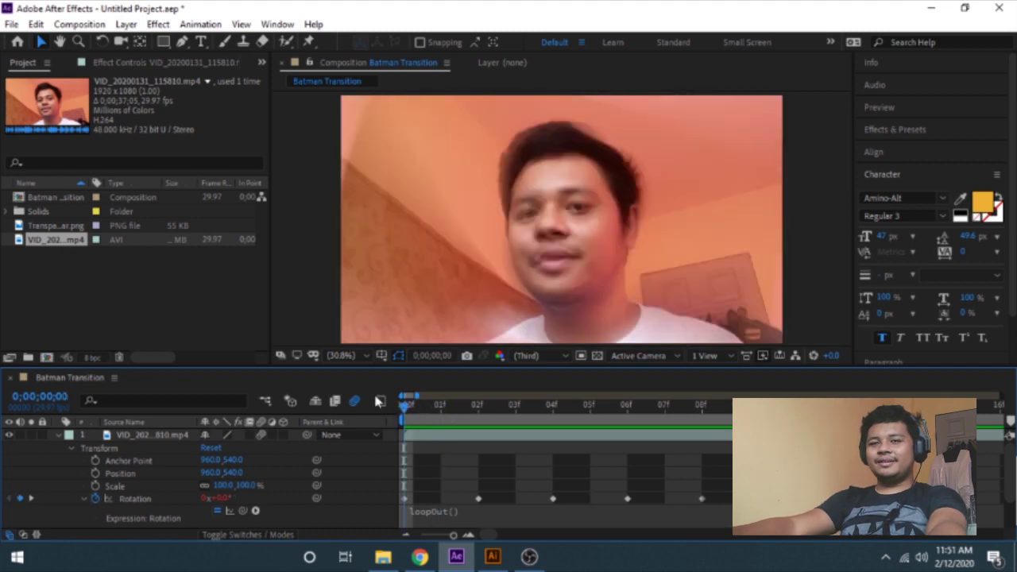
{"action": "key", "text": "space"}
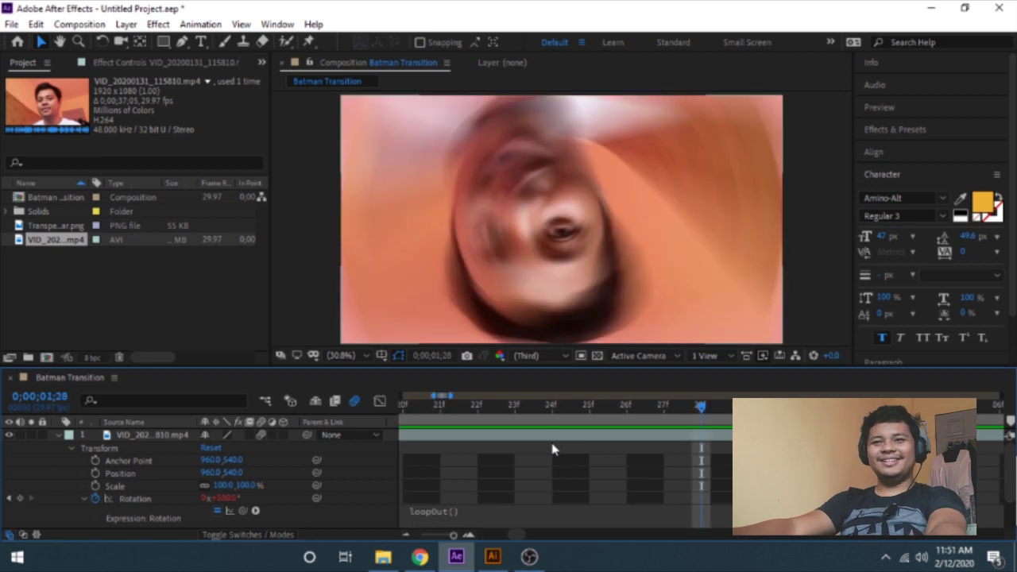
Save Untitled Project.aep into Burger Champ Productions > Batman Transisiton, then replay the preview
{"action": "key", "text": "ctrl+s"}
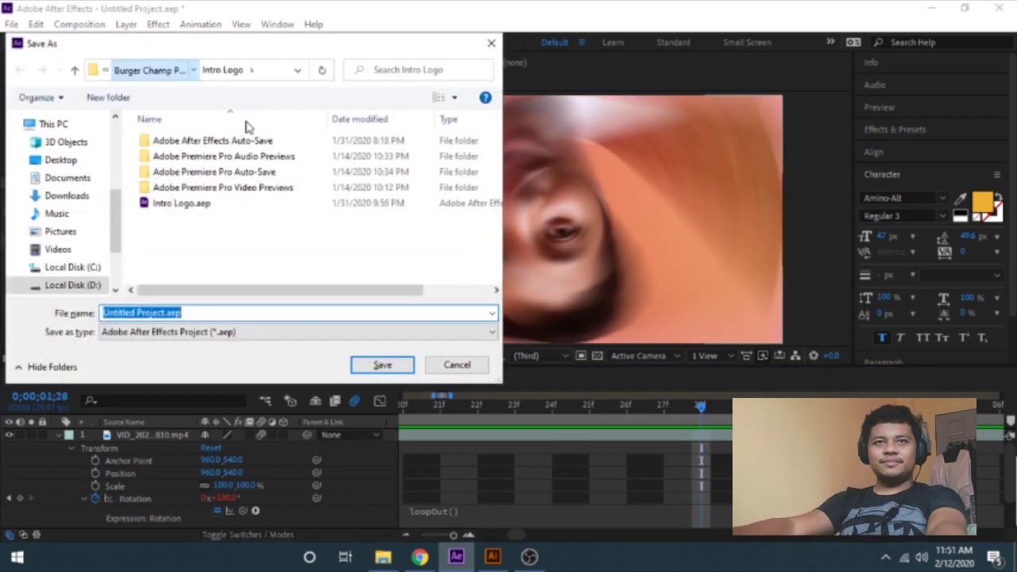
{"action": "left_click", "coordinate": [159, 70]}
{"action": "double_click", "coordinate": [204, 170]}
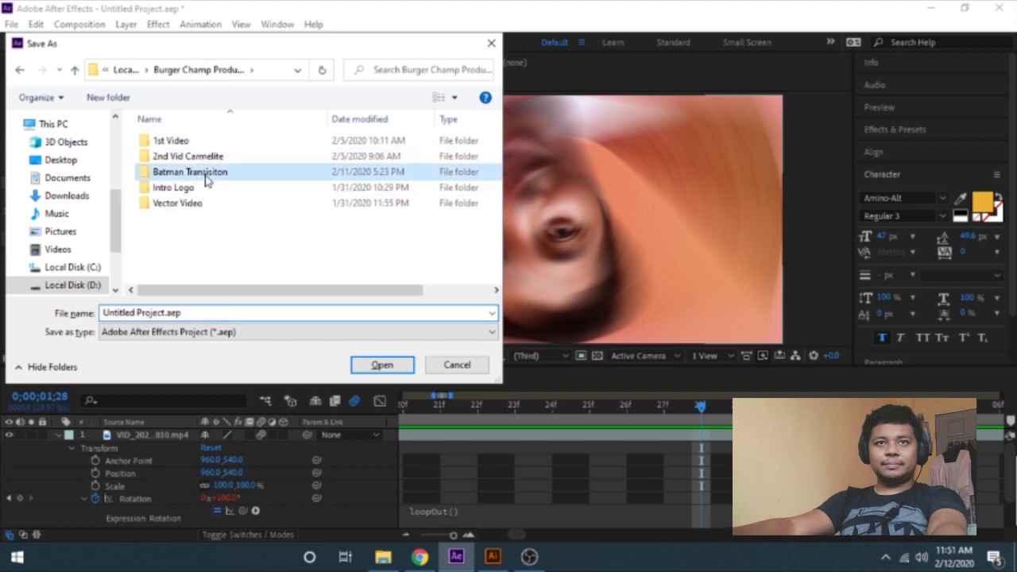
{"action": "left_click", "coordinate": [395, 364]}
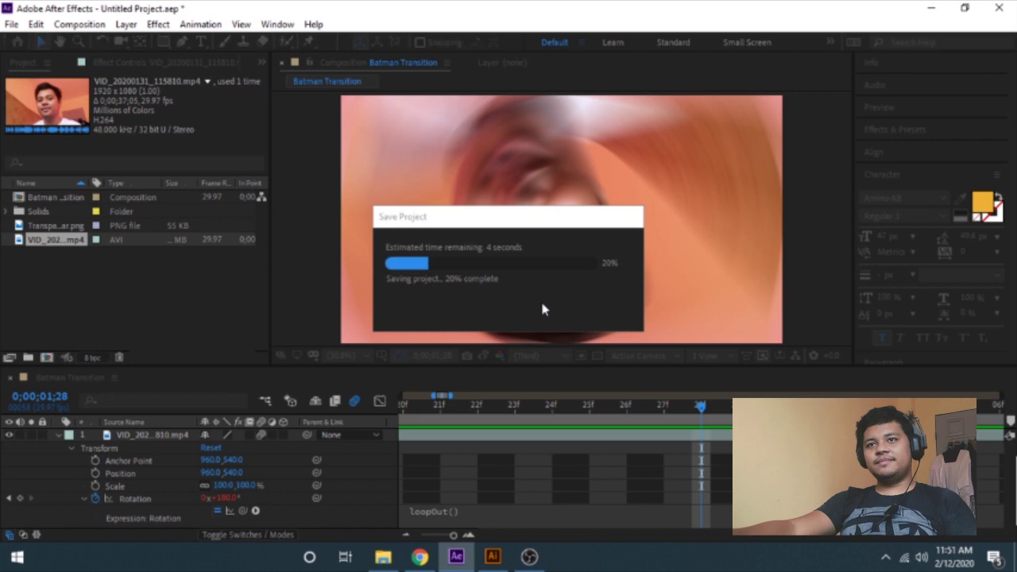
{"action": "key", "text": "space"}
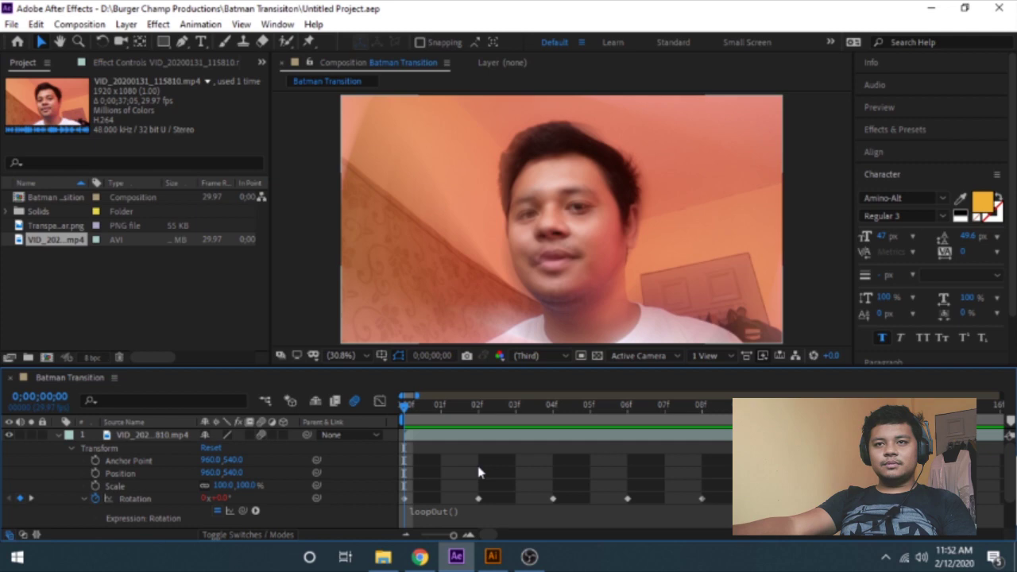
Scrub to frame 8, replay the looping spin from the start, and collapse the video layer
{"action": "left_click_drag", "start_coordinate": [406, 406], "coordinate": [701, 406]}
{"action": "key", "text": "Home"}
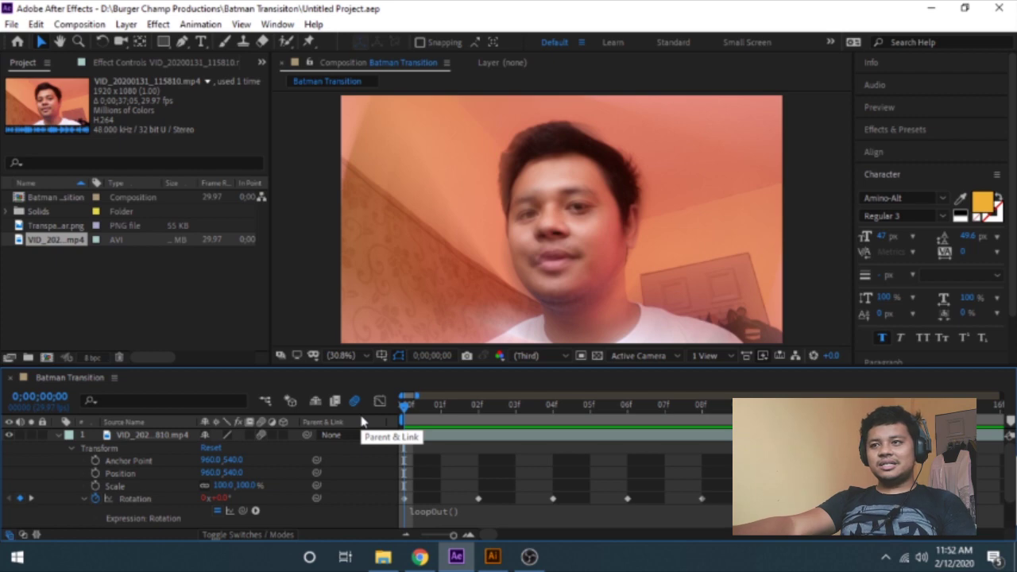
{"action": "key", "text": "space"}
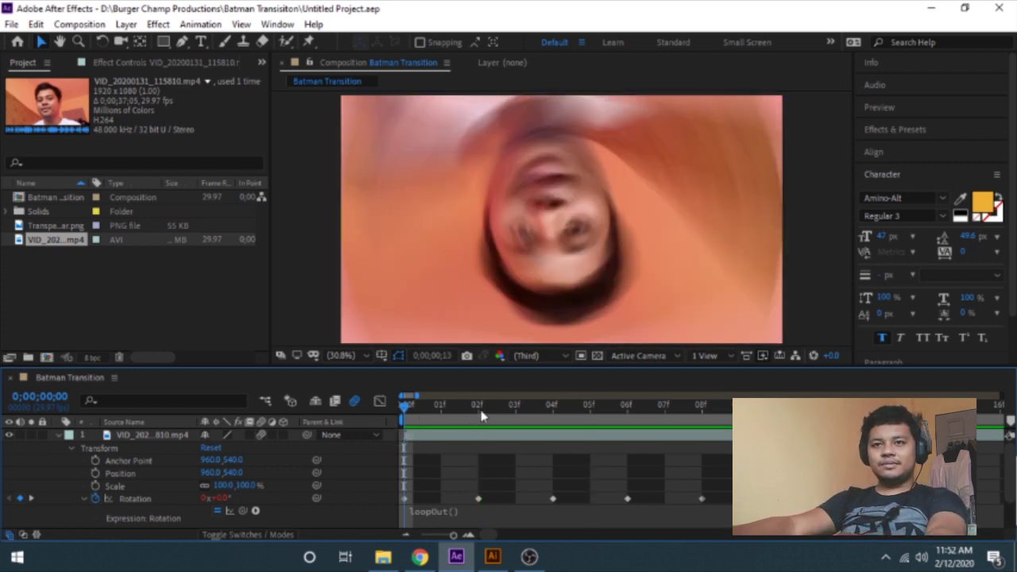
{"action": "key", "text": "space"}
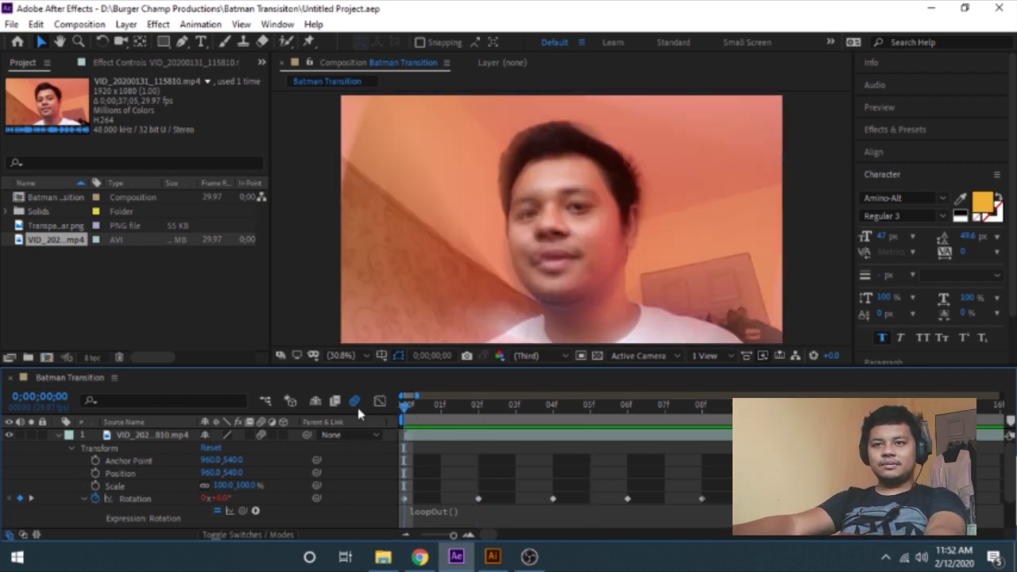
{"action": "left_click", "coordinate": [57, 435]}
Add Transparent avatar.png as a layer above the video and reveal its transform properties
{"action": "left_click", "coordinate": [509, 438]}
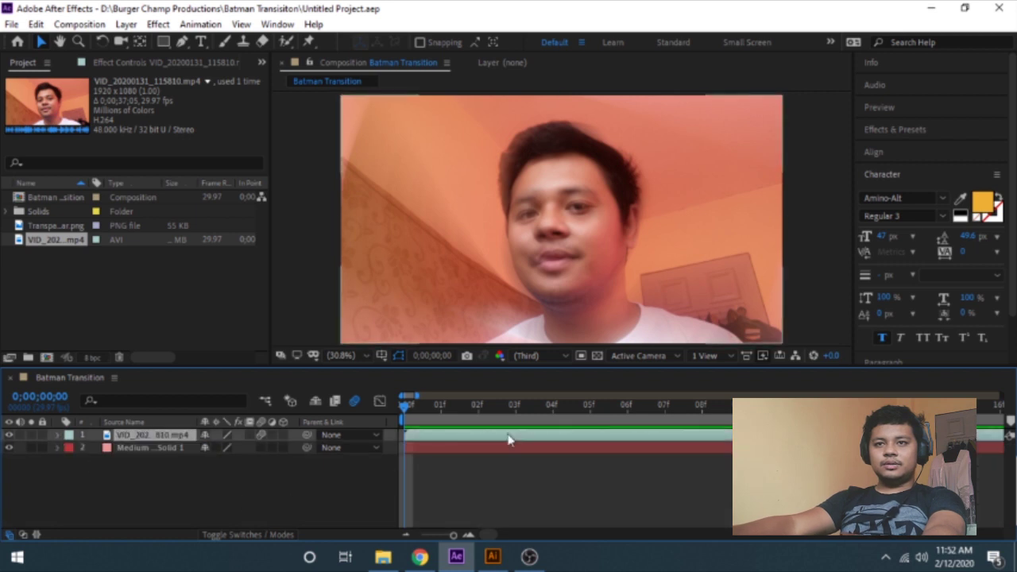
{"action": "left_click", "coordinate": [72, 229]}
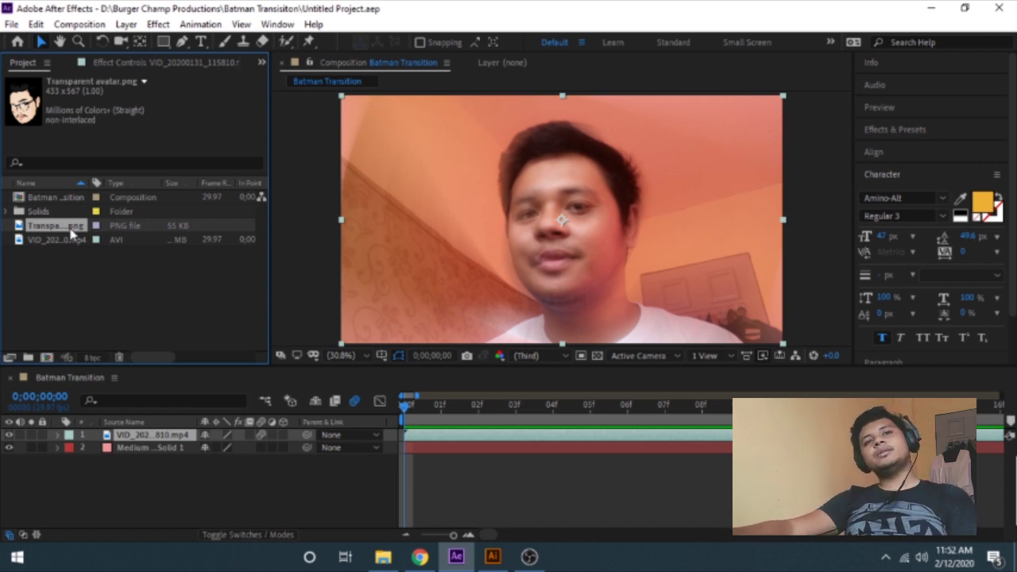
{"action": "left_click_drag", "start_coordinate": [71, 231], "coordinate": [189, 425]}
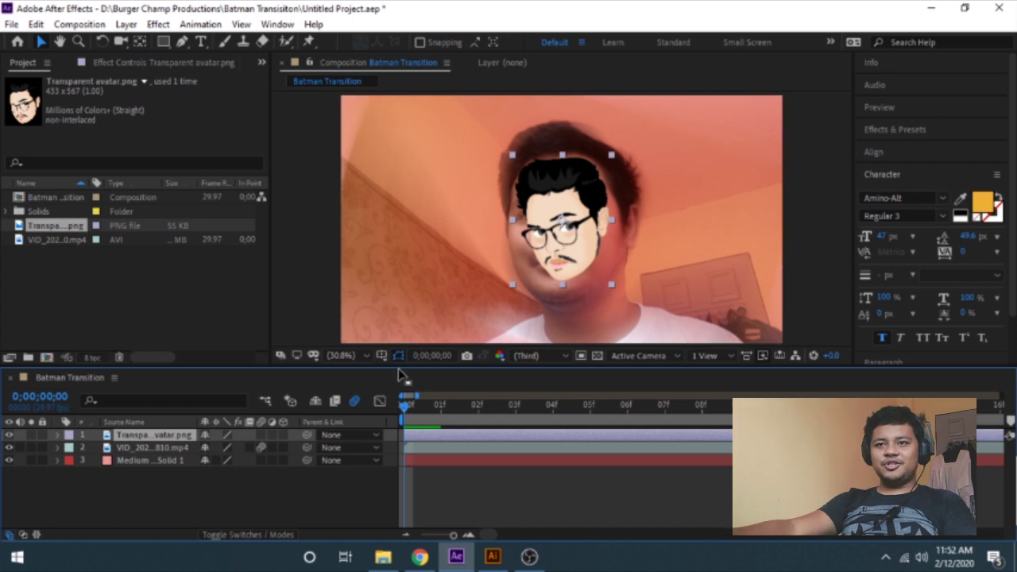
{"action": "left_click", "coordinate": [57, 436]}
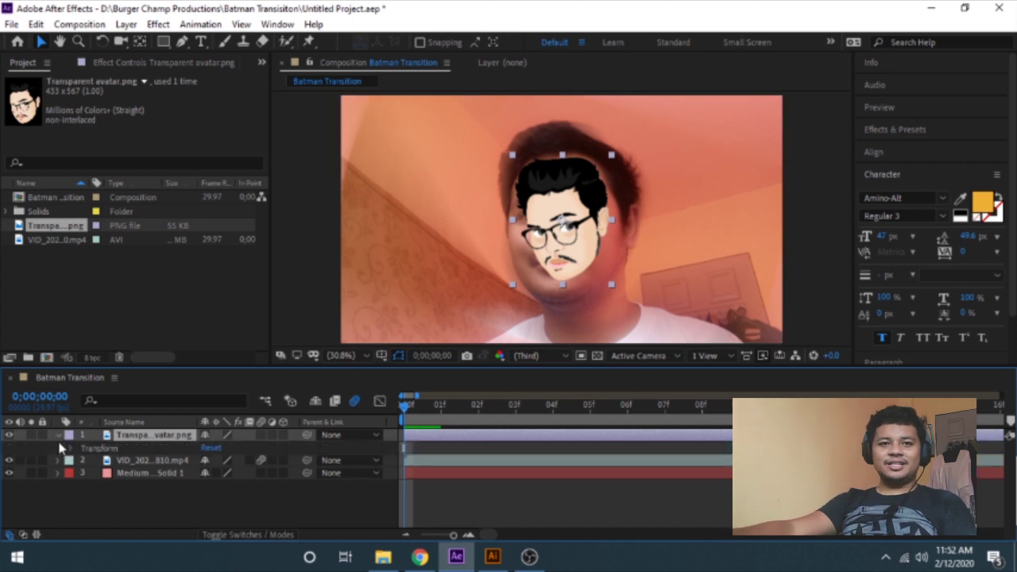
{"action": "left_click", "coordinate": [70, 449]}
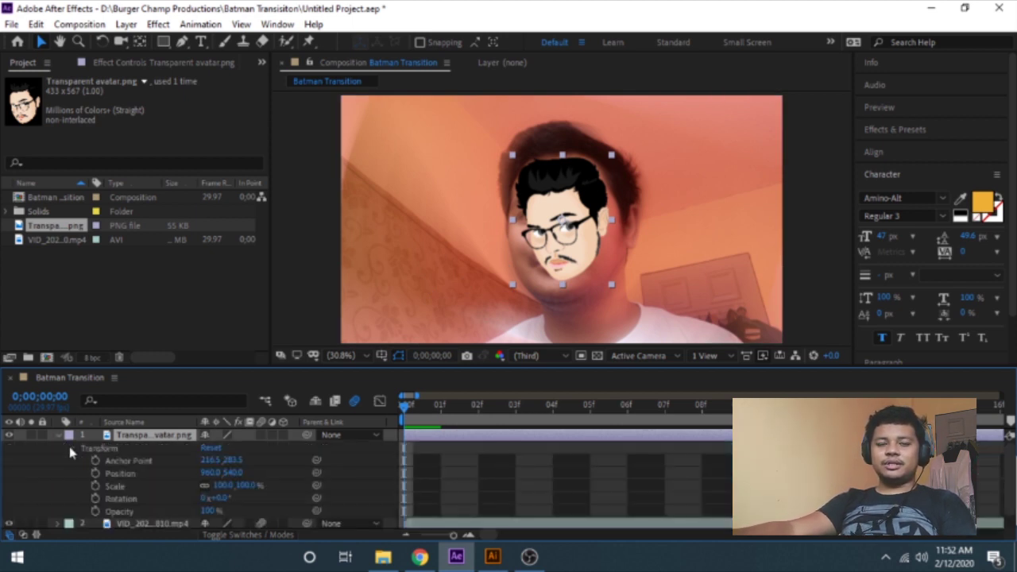
Keyframe the avatar's Scale at 54%, nudge it slightly lower, and move to frame 7
{"action": "left_click", "coordinate": [96, 485]}
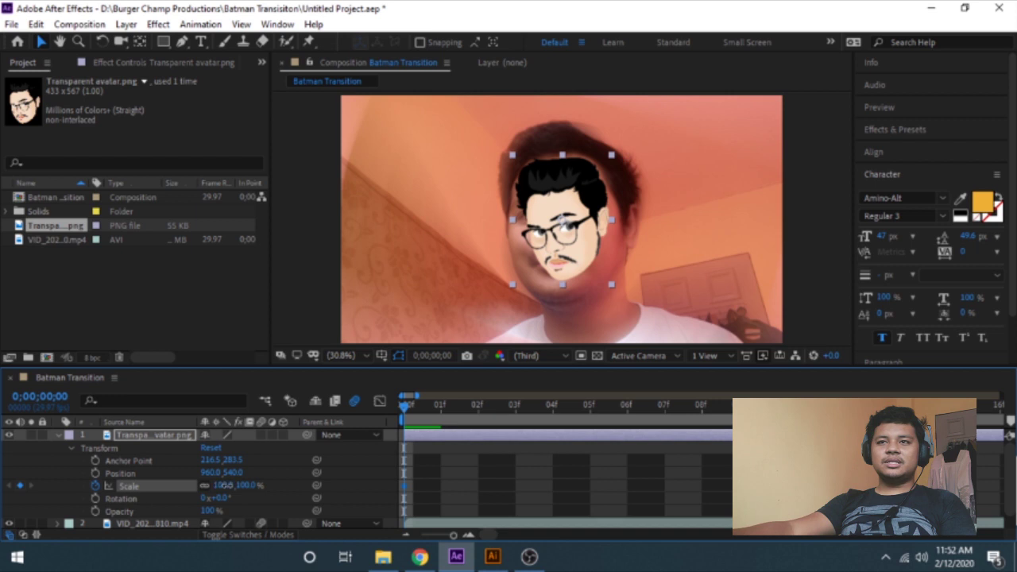
{"action": "left_click_drag", "start_coordinate": [219, 486], "coordinate": [189, 484]}
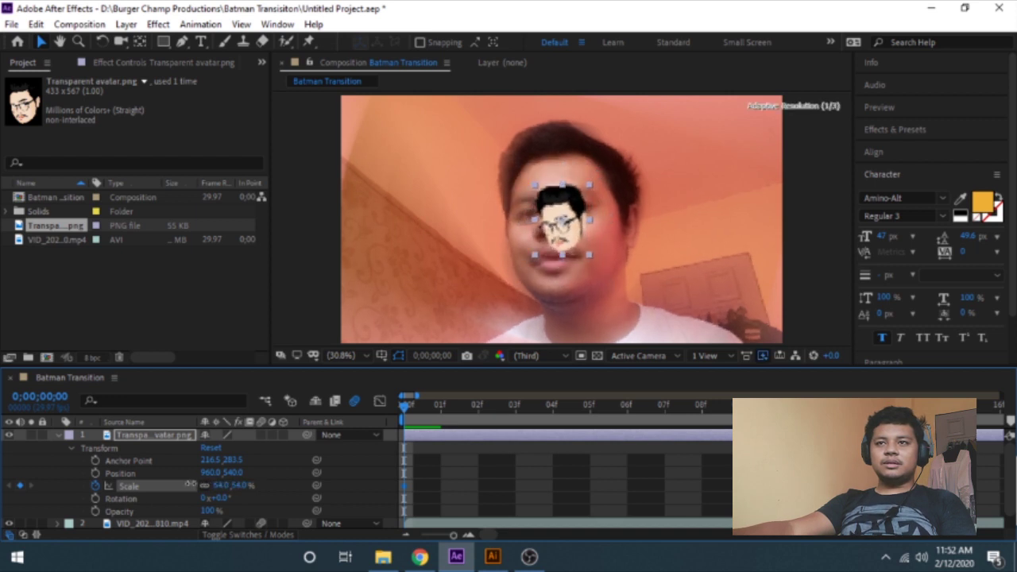
{"action": "left_click_drag", "start_coordinate": [561, 221], "coordinate": [561, 230]}
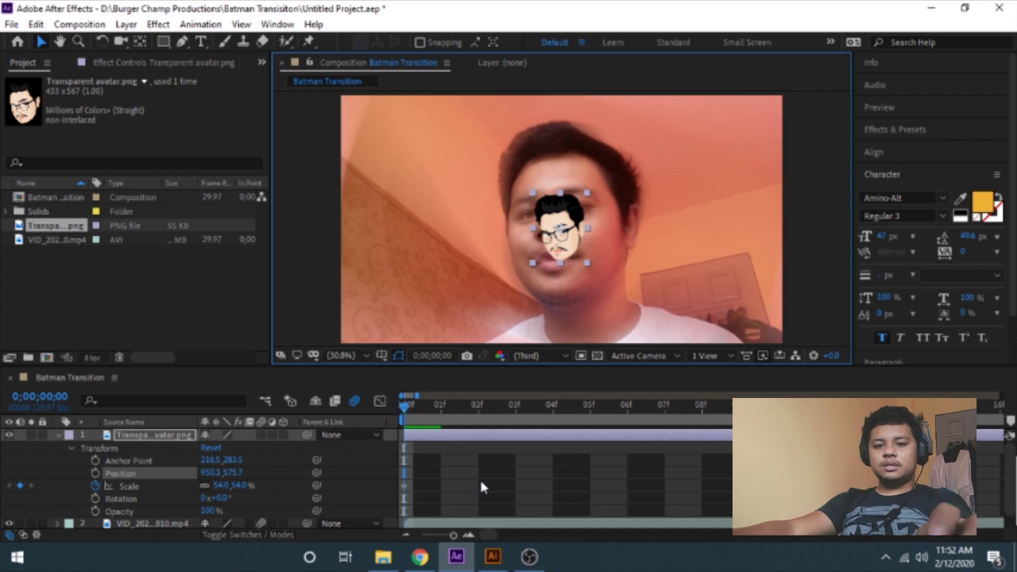
{"action": "key", "text": "minus"}
{"action": "key", "text": "minus"}
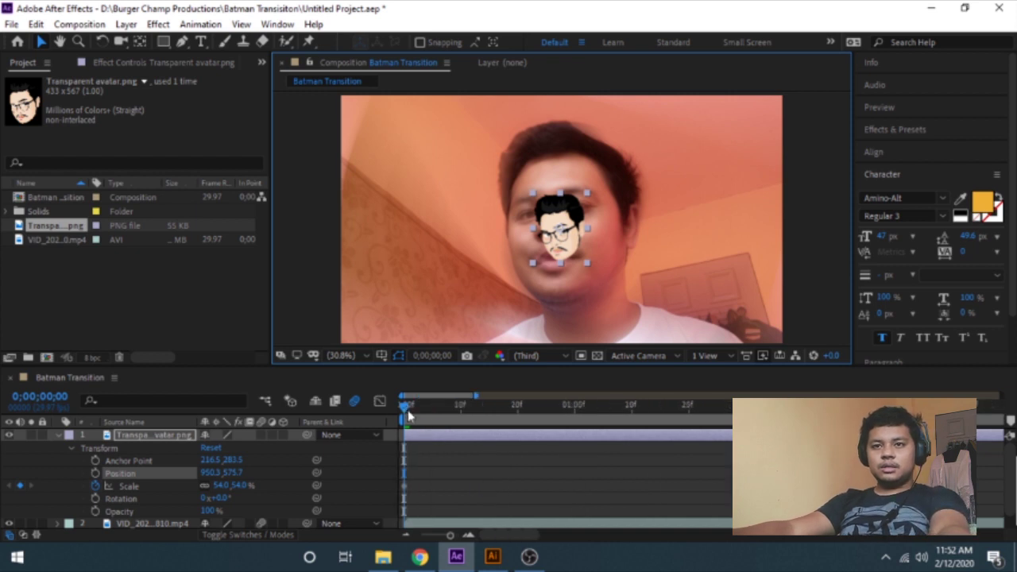
{"action": "left_click_drag", "start_coordinate": [406, 406], "coordinate": [443, 416]}
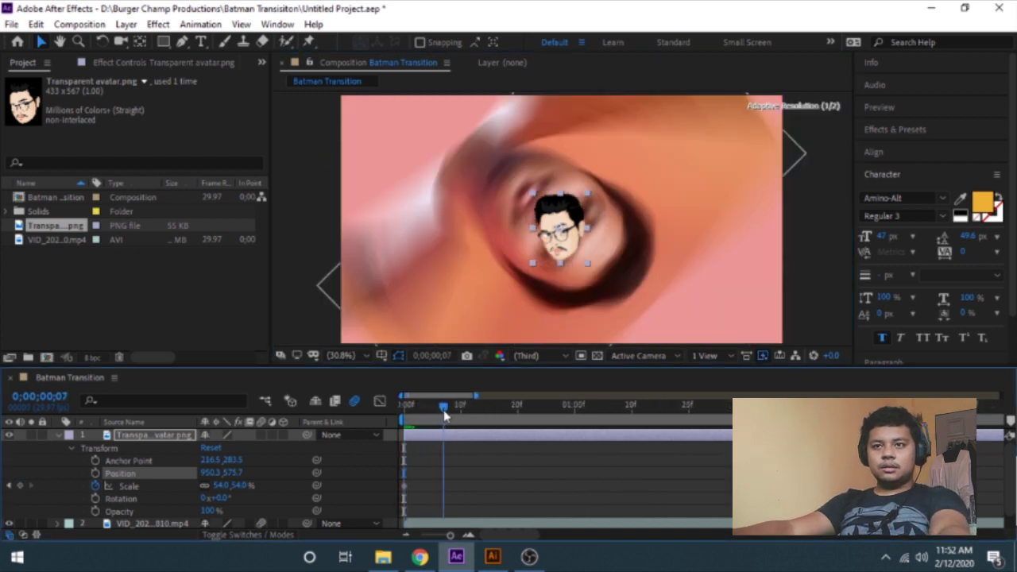
{"action": "left_click_drag", "start_coordinate": [211, 474], "coordinate": [245, 484]}
{"action": "key", "text": "ctrl+z"}
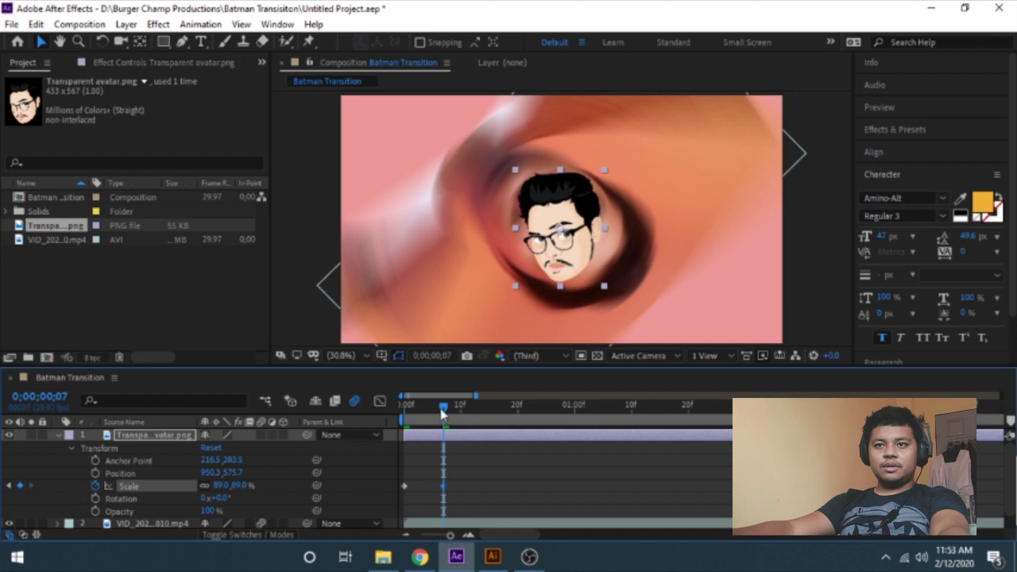
Set a 120% Scale keyframe at frame 20
{"action": "left_click_drag", "start_coordinate": [445, 409], "coordinate": [518, 407]}
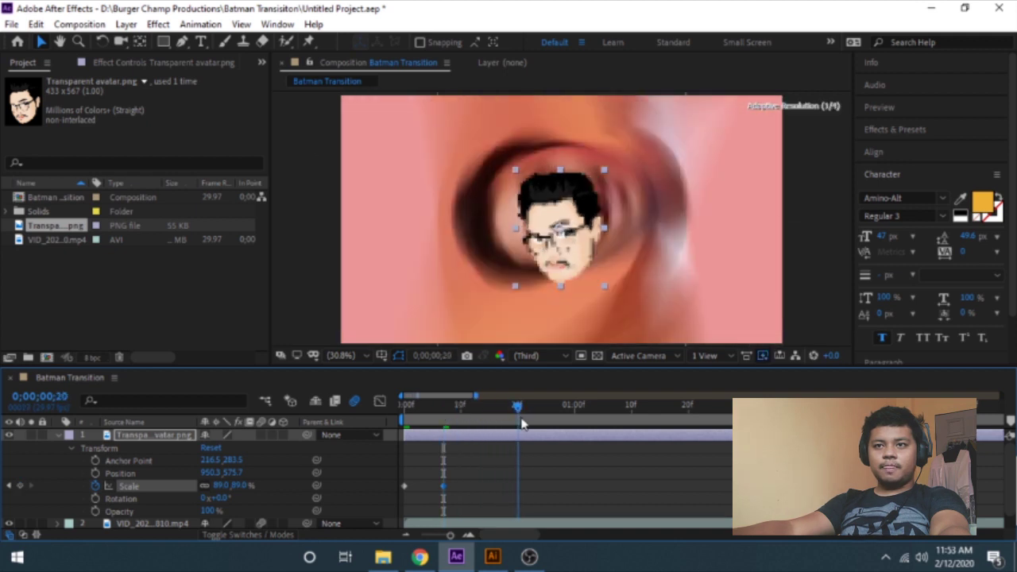
{"action": "left_click", "coordinate": [221, 484]}
{"action": "type", "text": "120"}
{"action": "key", "text": "Return"}
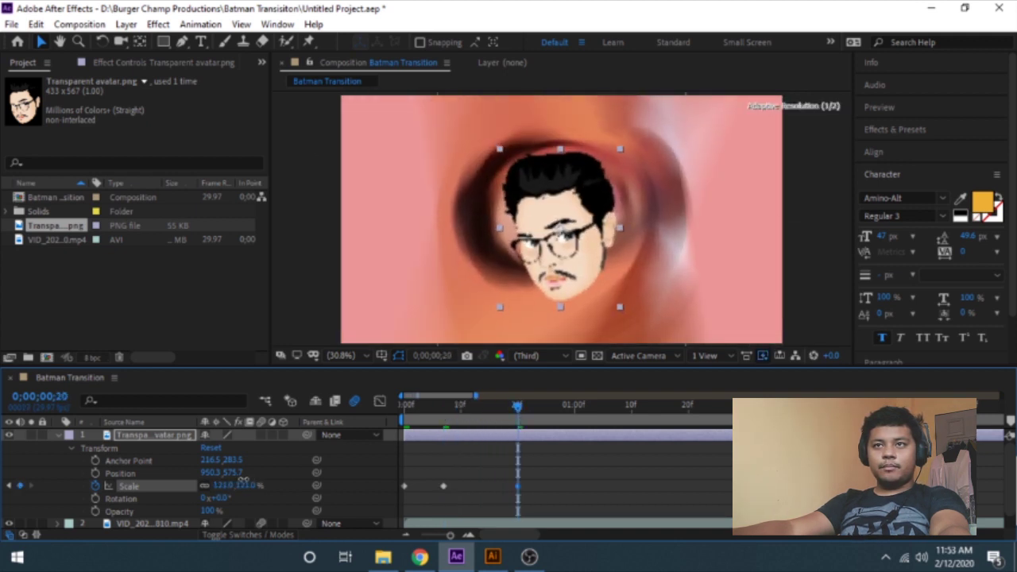
Shrink the avatar to 53% at frame 25 and check the size around frame 19
{"action": "left_click_drag", "start_coordinate": [518, 407], "coordinate": [548, 417]}
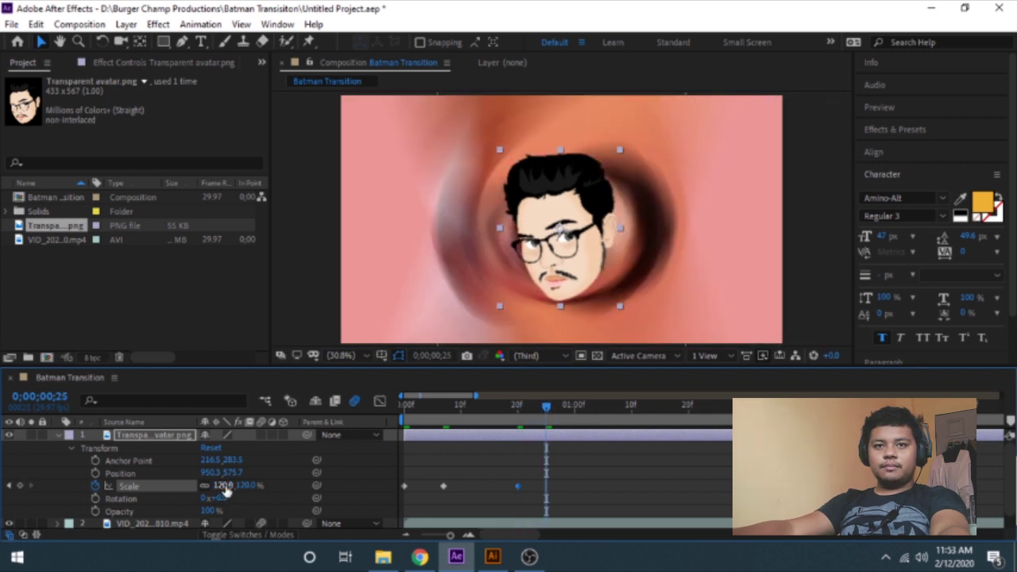
{"action": "left_click_drag", "start_coordinate": [221, 485], "coordinate": [176, 487]}
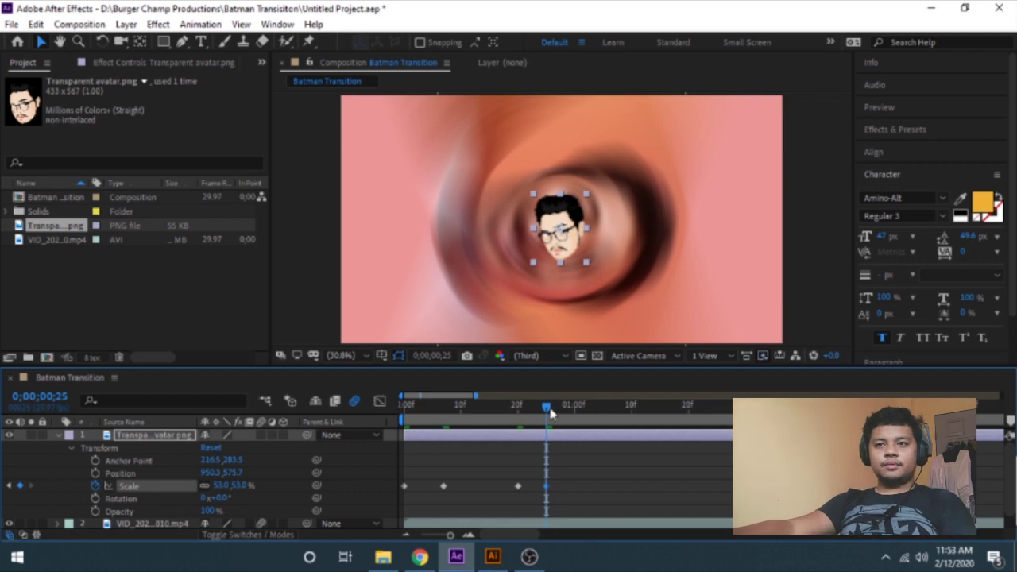
{"action": "left_click_drag", "start_coordinate": [549, 407], "coordinate": [401, 414]}
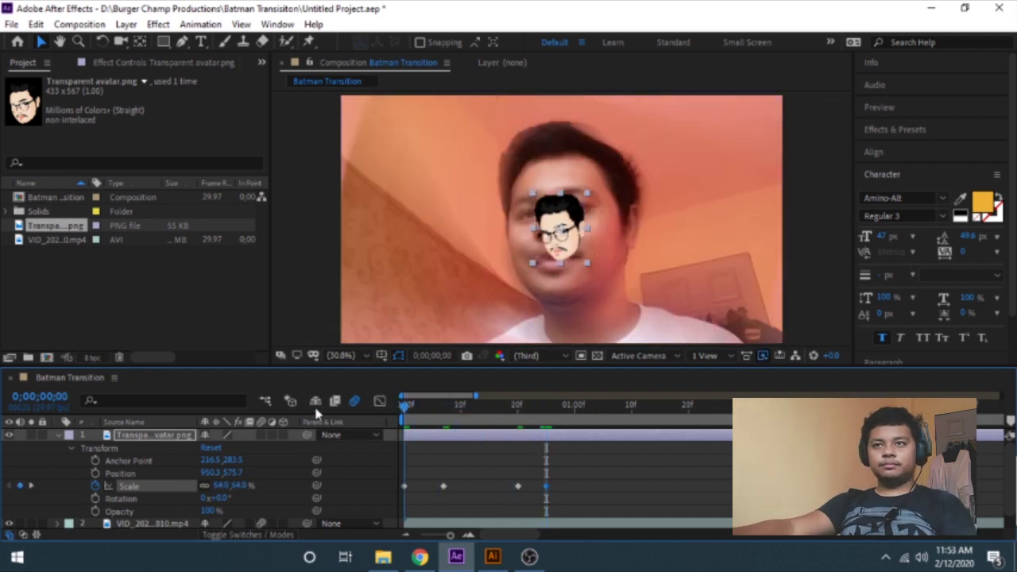
{"action": "left_click", "coordinate": [670, 487]}
Preview the animation and drag the last Scale keyframe from frame 25 to frame 27
{"action": "key", "text": "space"}
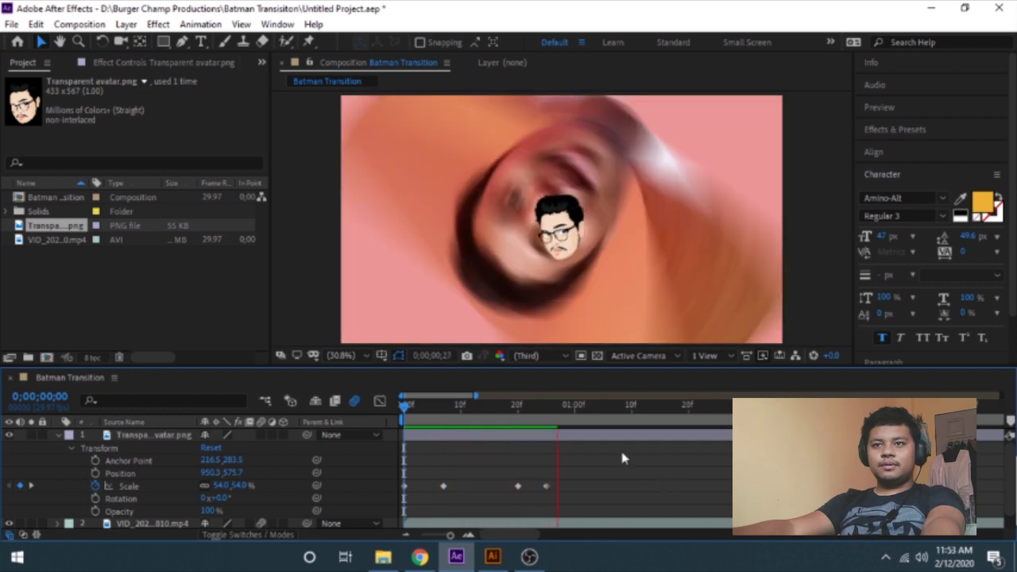
{"action": "key", "text": "space"}
{"action": "left_click_drag", "start_coordinate": [545, 486], "coordinate": [558, 487]}
Scrub through frames 0, 7, 19 and 27 and replay the preview to check the zoom timing
{"action": "left_click_drag", "start_coordinate": [582, 407], "coordinate": [363, 412]}
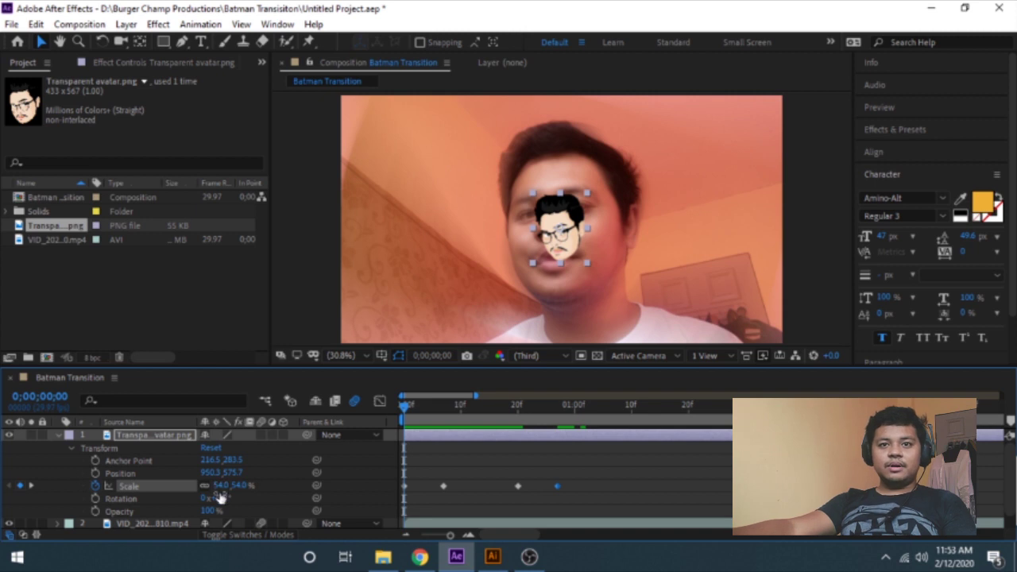
{"action": "left_click", "coordinate": [221, 487]}
{"action": "key", "text": "Return"}
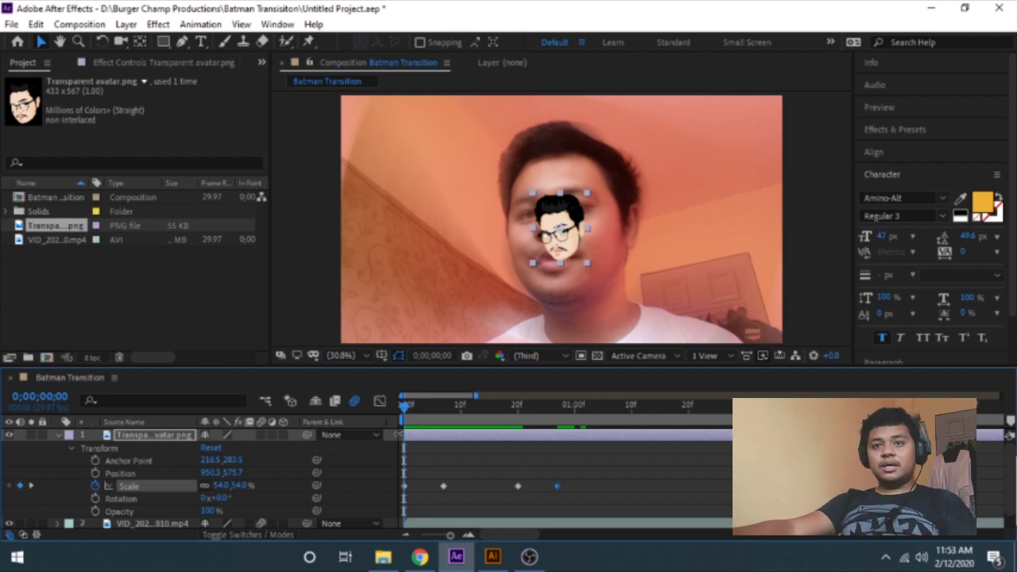
{"action": "left_click_drag", "start_coordinate": [406, 406], "coordinate": [446, 410]}
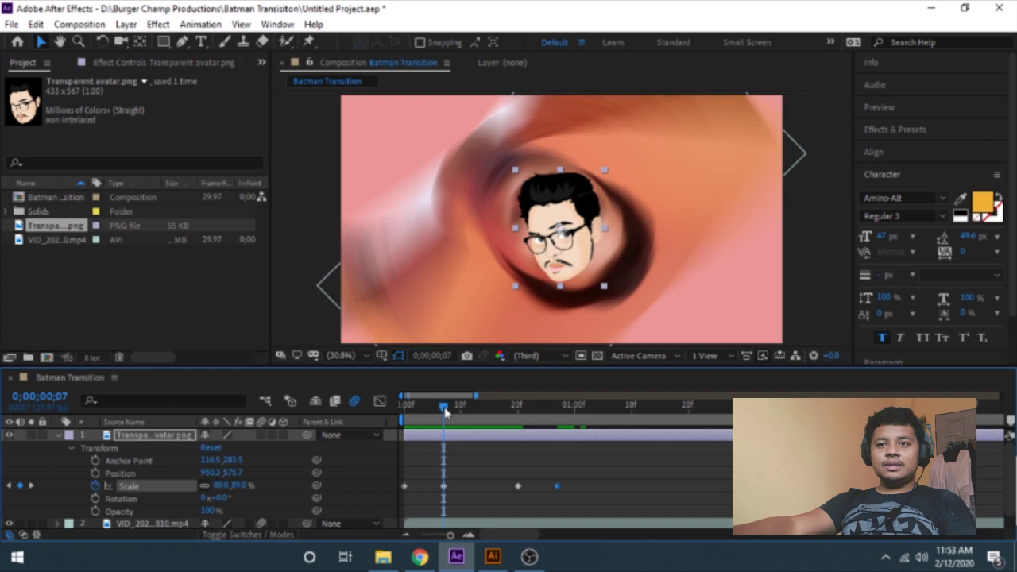
{"action": "left_click_drag", "start_coordinate": [445, 409], "coordinate": [518, 418]}
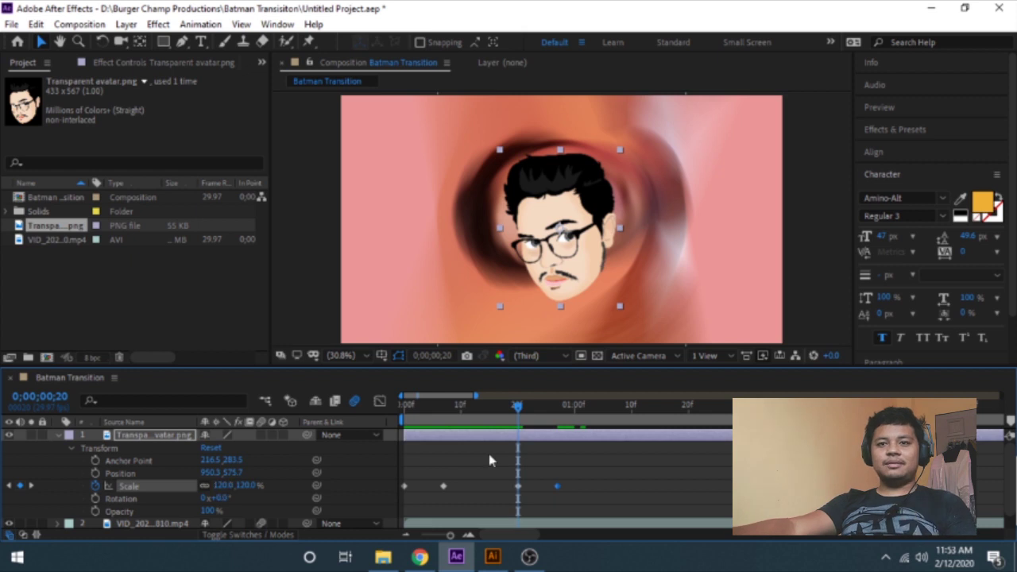
{"action": "left_click_drag", "start_coordinate": [521, 410], "coordinate": [557, 413]}
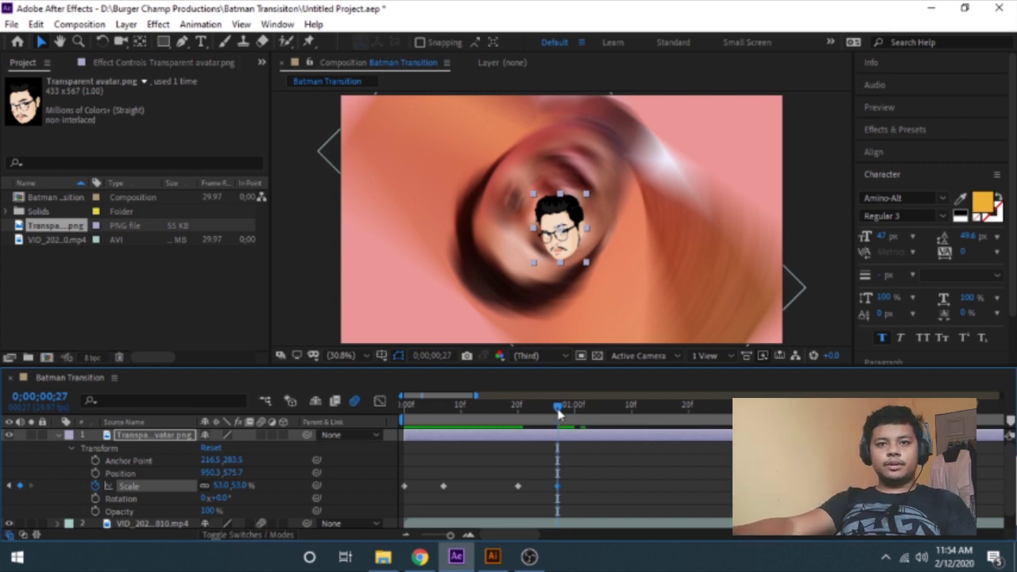
{"action": "left_click_drag", "start_coordinate": [561, 413], "coordinate": [557, 413]}
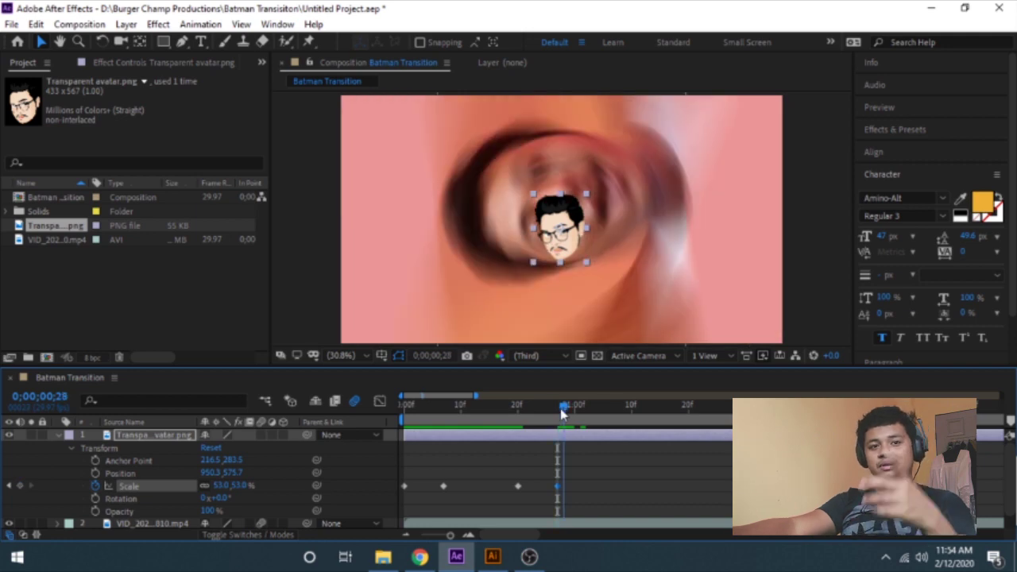
{"action": "key", "text": "Page_Up"}
{"action": "key", "text": "Home"}
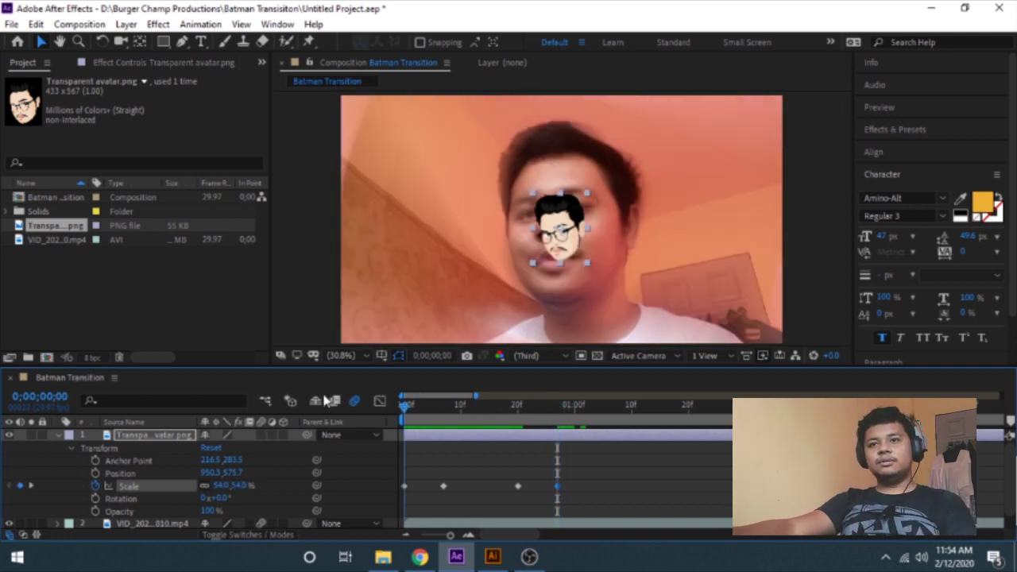
{"action": "key", "text": "space"}
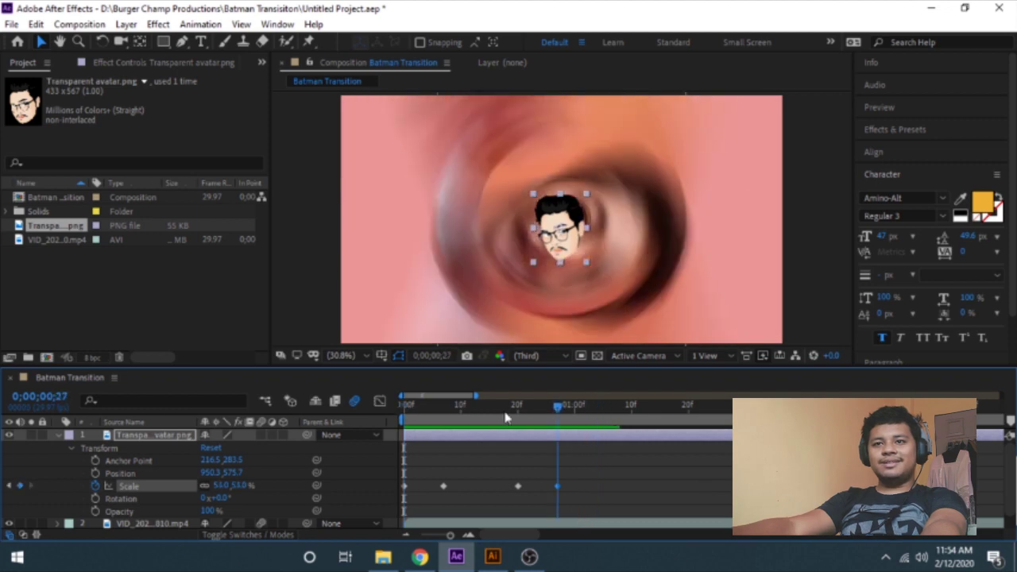
{"action": "left_click", "coordinate": [397, 415]}
Apply Easy Ease In to all four avatar Scale keyframes and preview the eased zoom
{"action": "left_click_drag", "start_coordinate": [599, 500], "coordinate": [402, 464]}
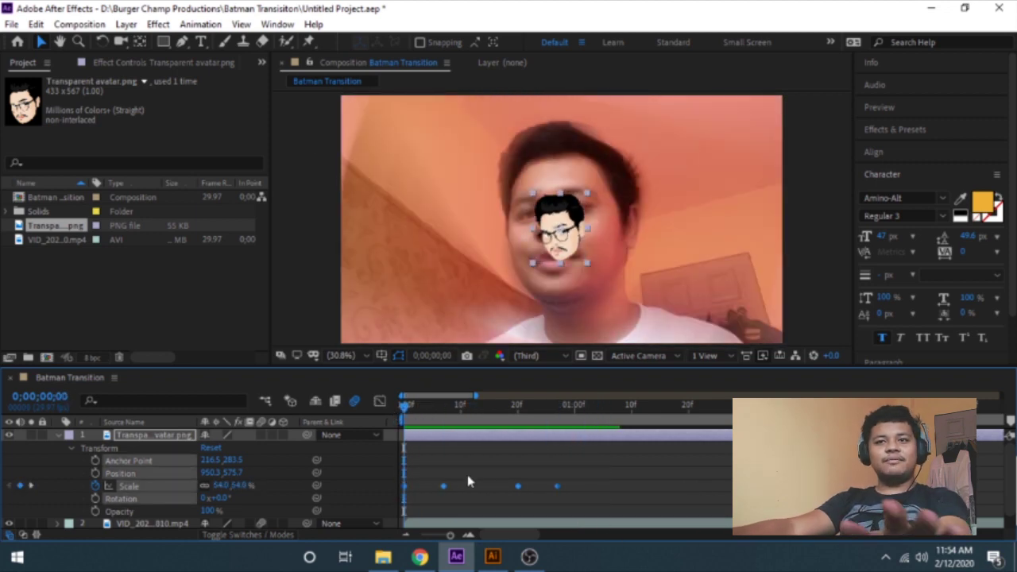
{"action": "right_click", "coordinate": [522, 488]}
{"action": "mouse_move", "coordinate": [657, 477]}
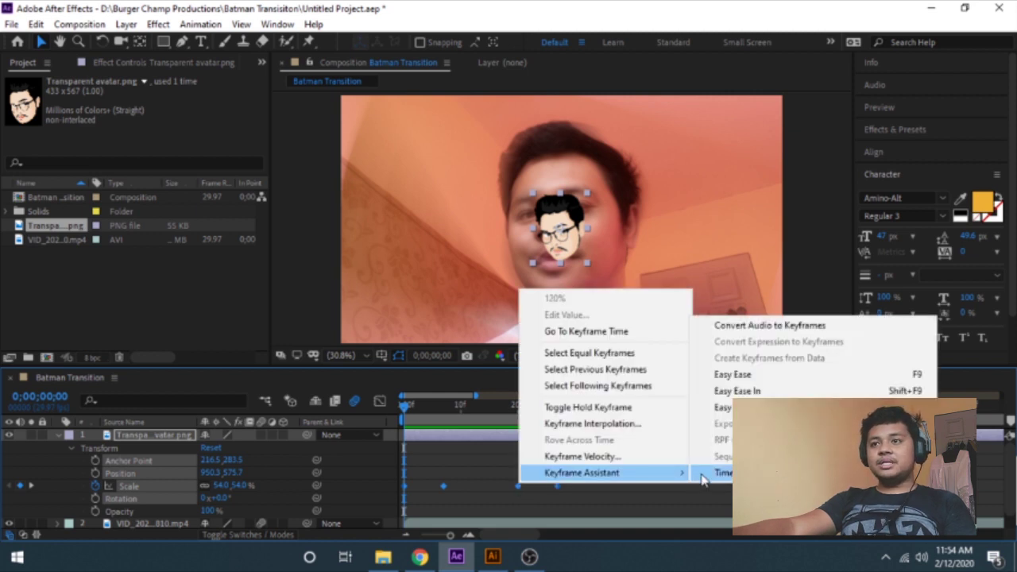
{"action": "left_click", "coordinate": [740, 392]}
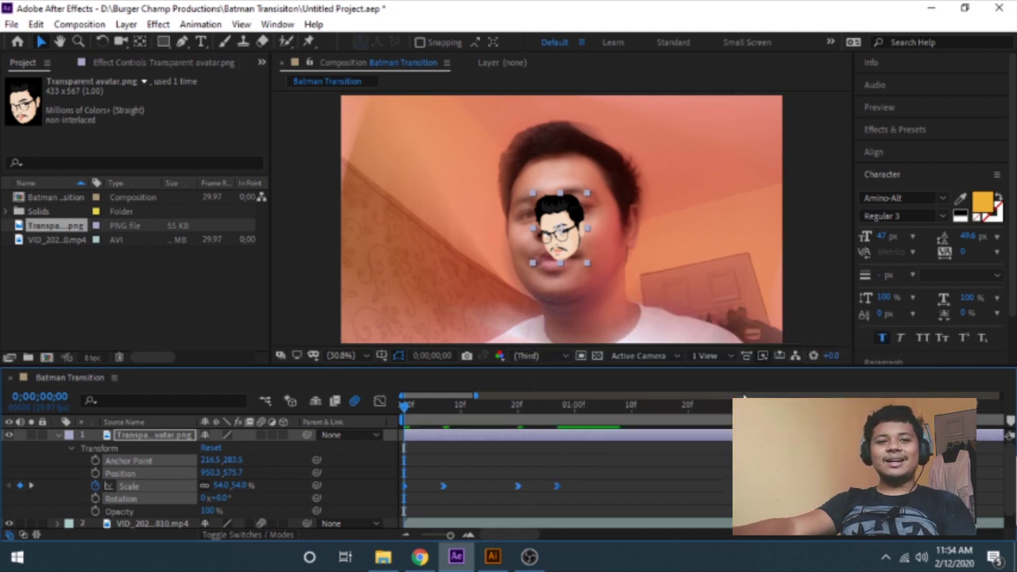
{"action": "key", "text": "space"}
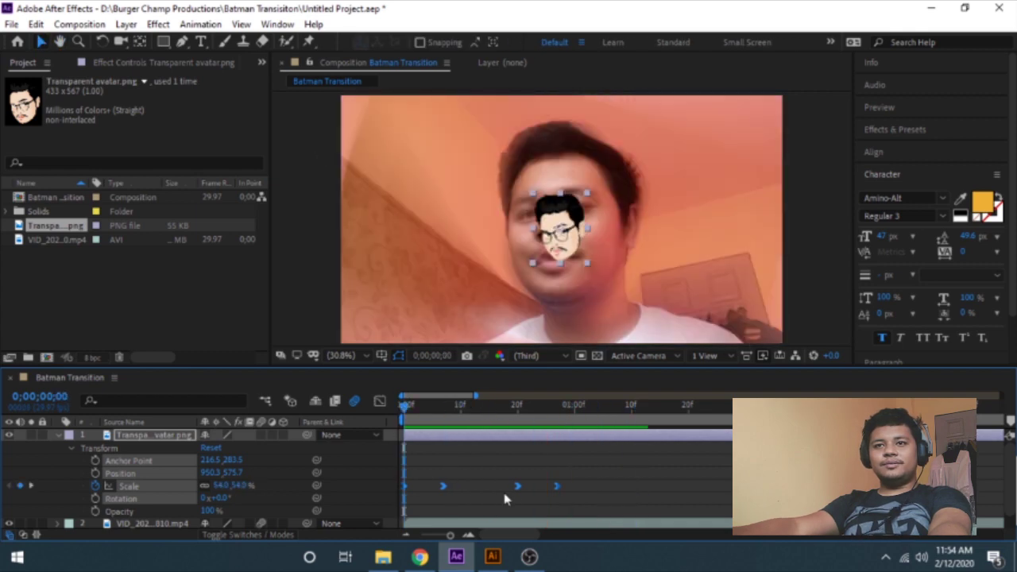
{"action": "key", "text": "space"}
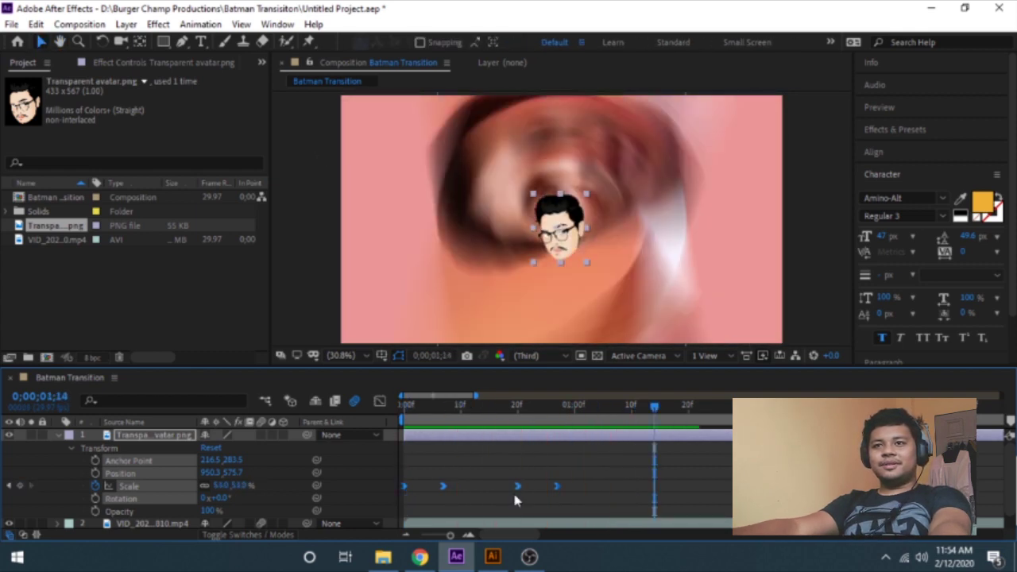